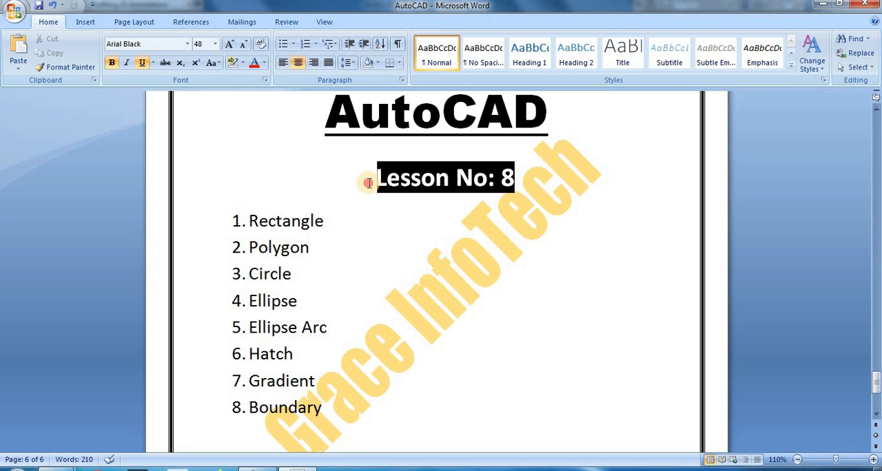
- Review the Lesson No: 8 topic list in the Word document, from Rectangle through Boundary
left_click_drag(365, 182, 545, 186)
left_click(365, 230)
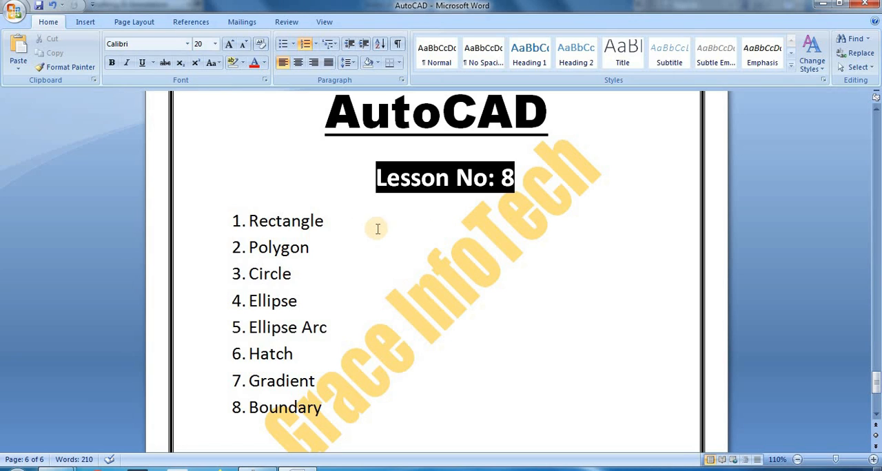
left_click_drag(337, 216, 236, 230)
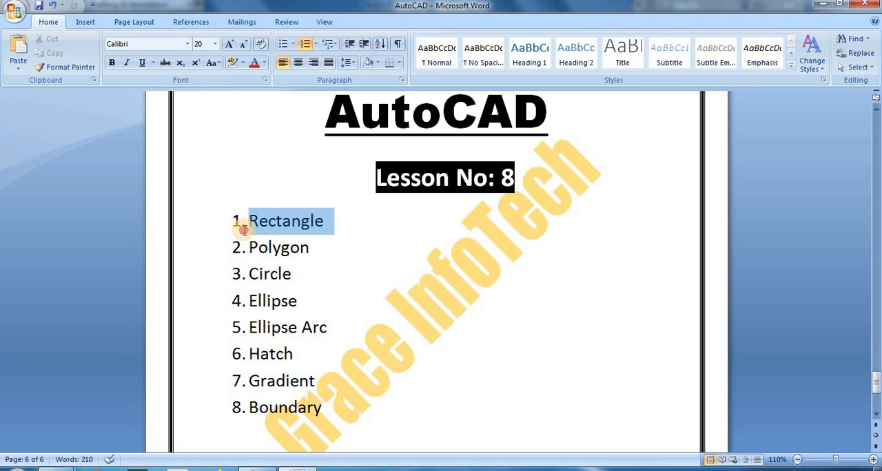
left_click(343, 224)
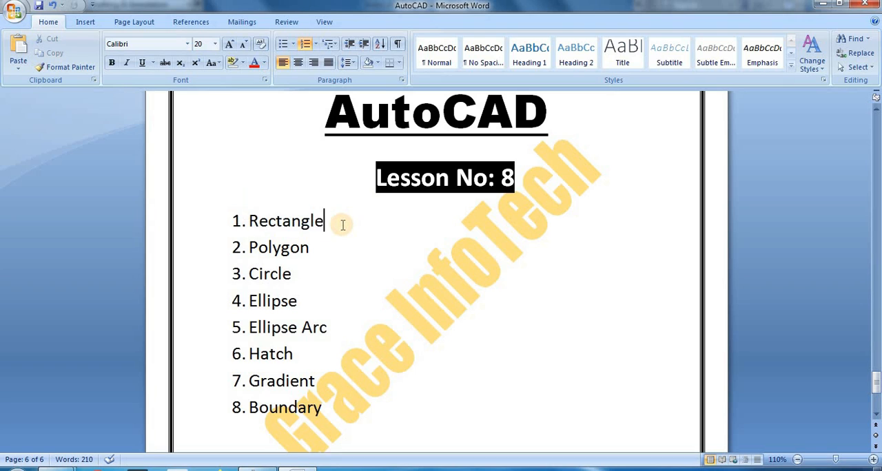
left_click(328, 252)
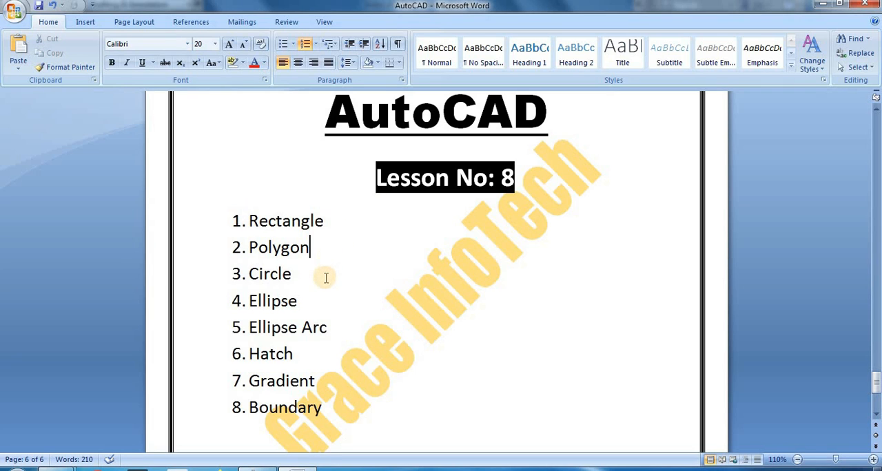
left_click(325, 277)
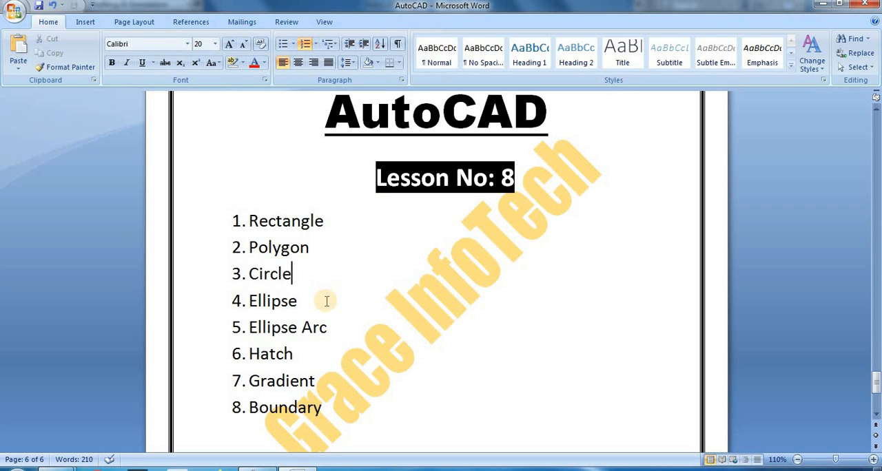
left_click(327, 301)
left_click(344, 329)
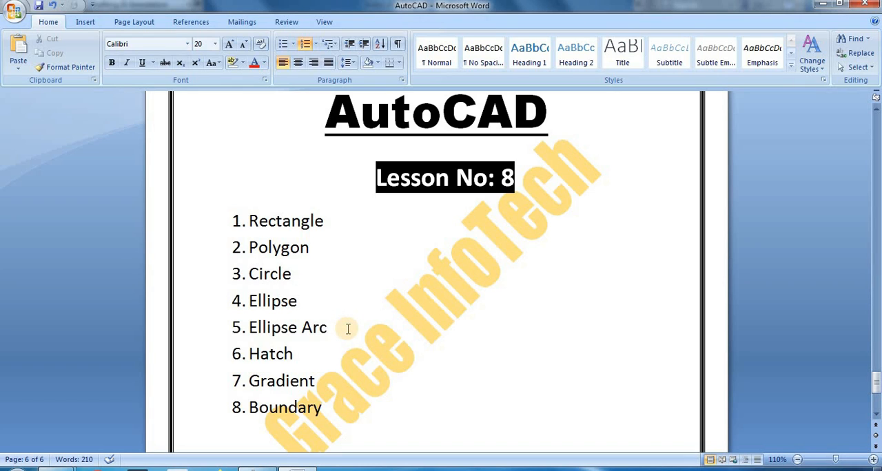
left_click(311, 353)
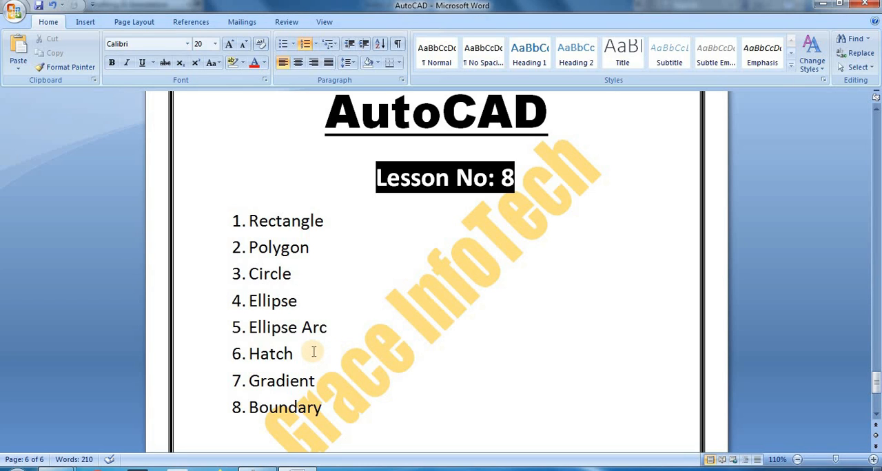
left_click(336, 379)
left_click(353, 407)
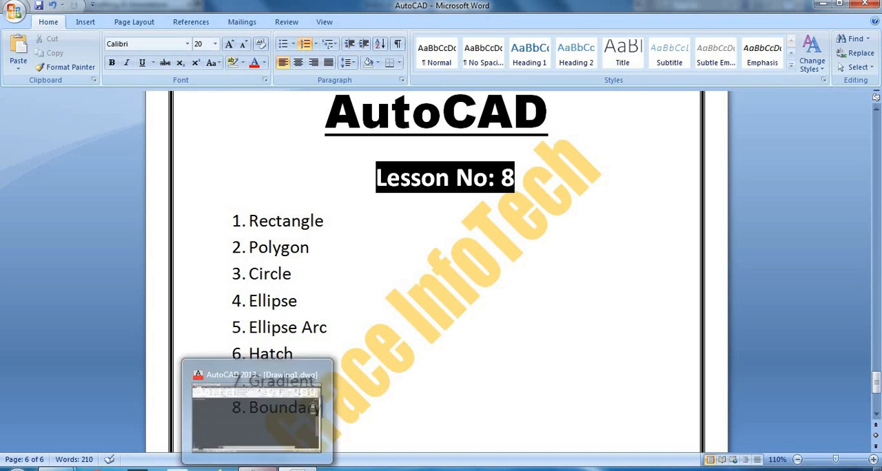
- Switch to AutoCAD and examine the variants offered for the ellipse, hatch, circle and rectangle drawing tools
left_click(297, 468)
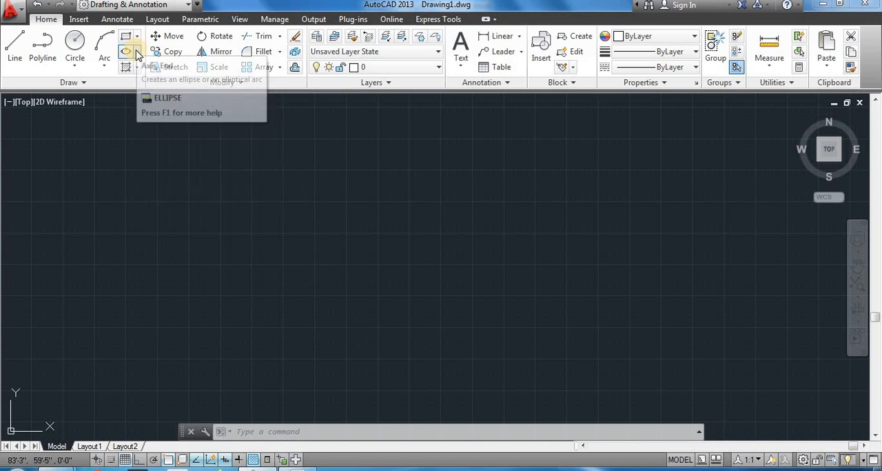
left_click(137, 52)
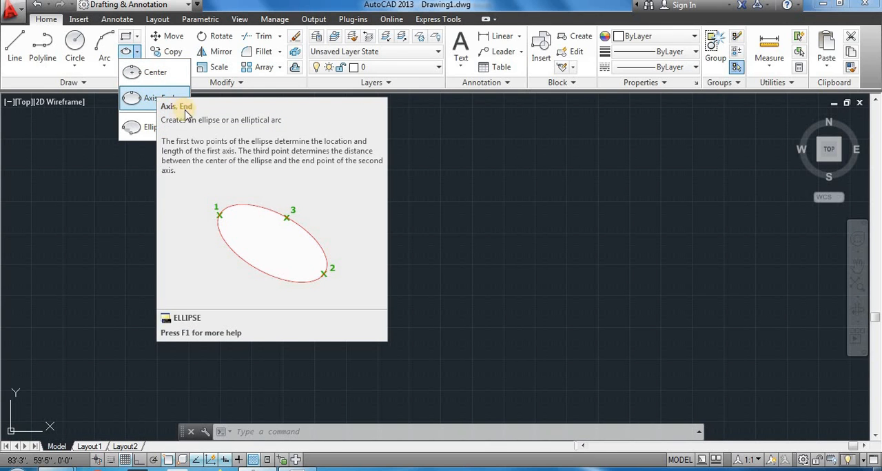
left_click(138, 54)
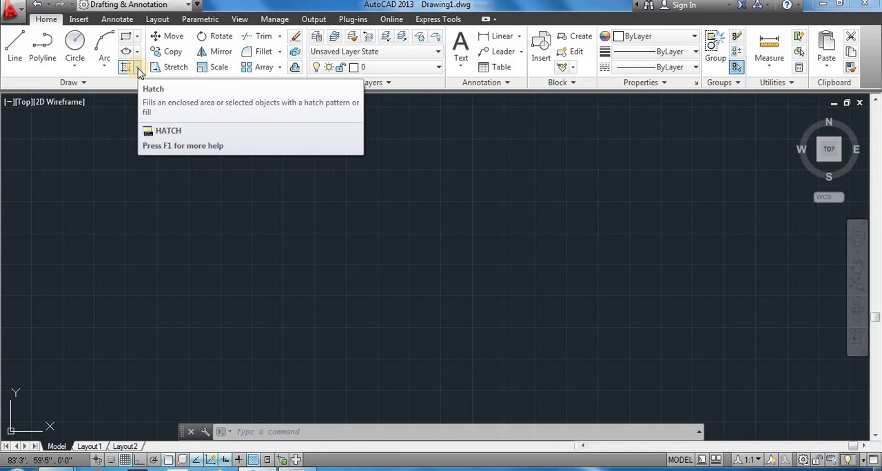
left_click(138, 69)
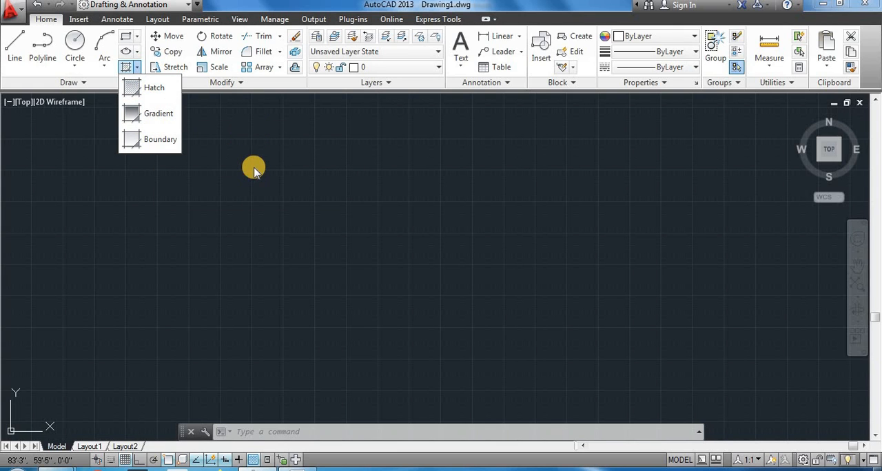
left_click(138, 70)
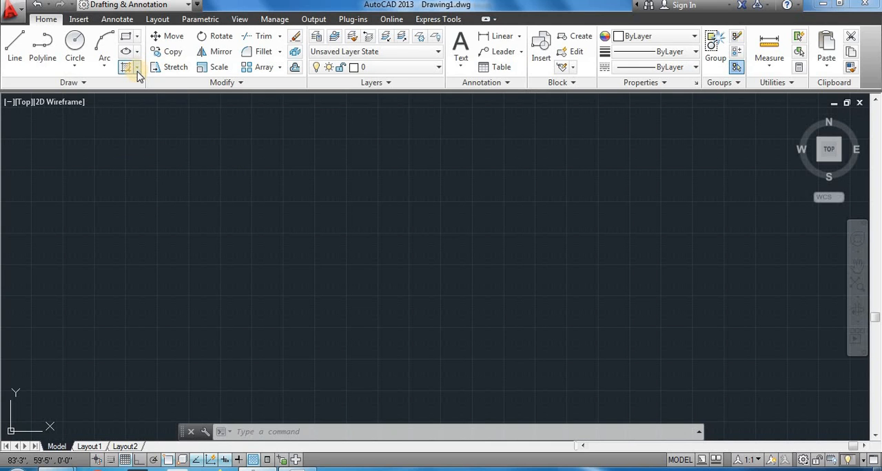
left_click(75, 66)
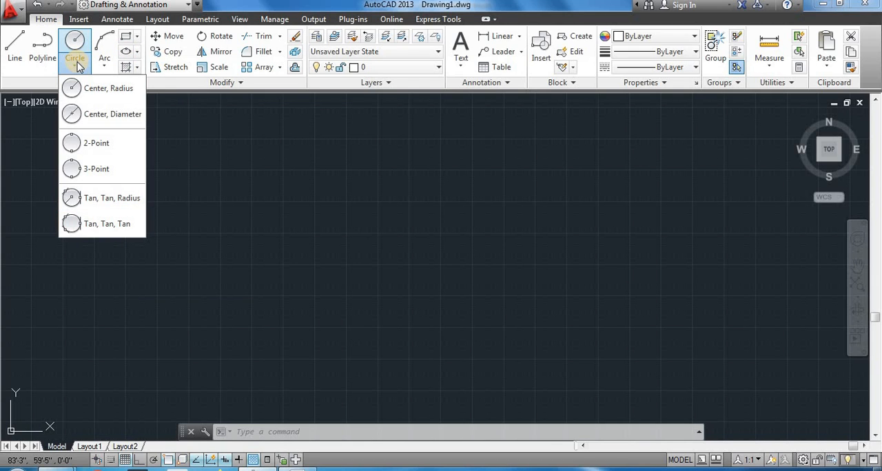
left_click(138, 37)
left_click(138, 37)
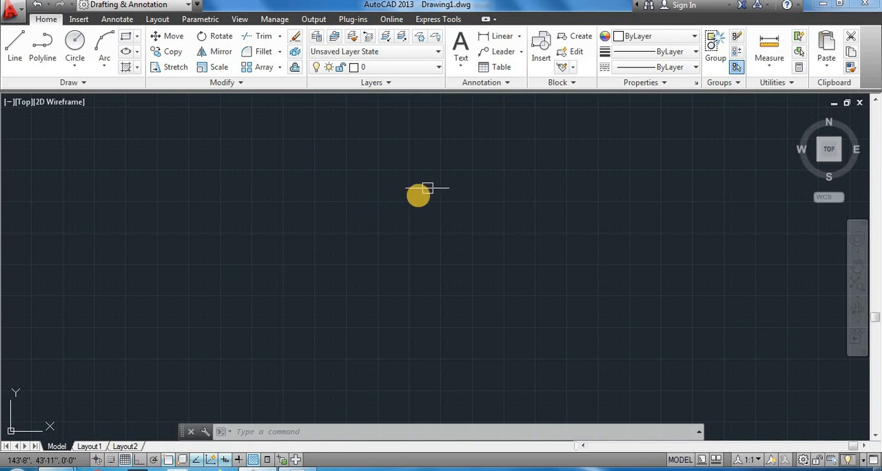
left_click(137, 36)
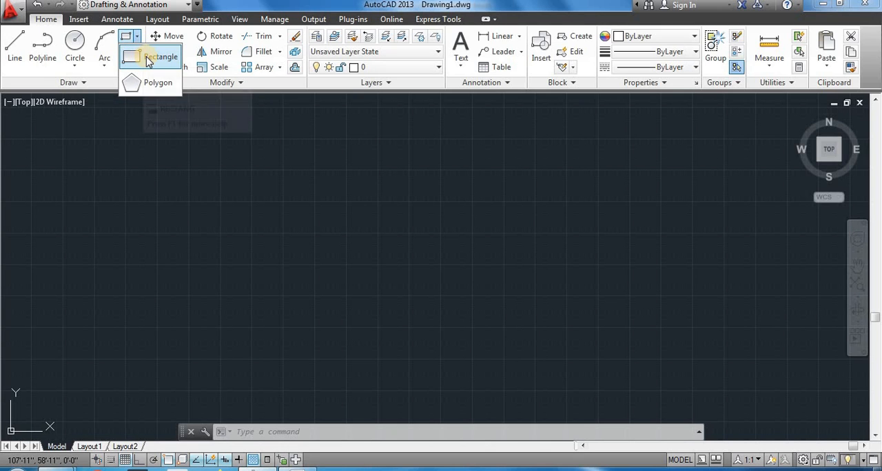
left_click(147, 62)
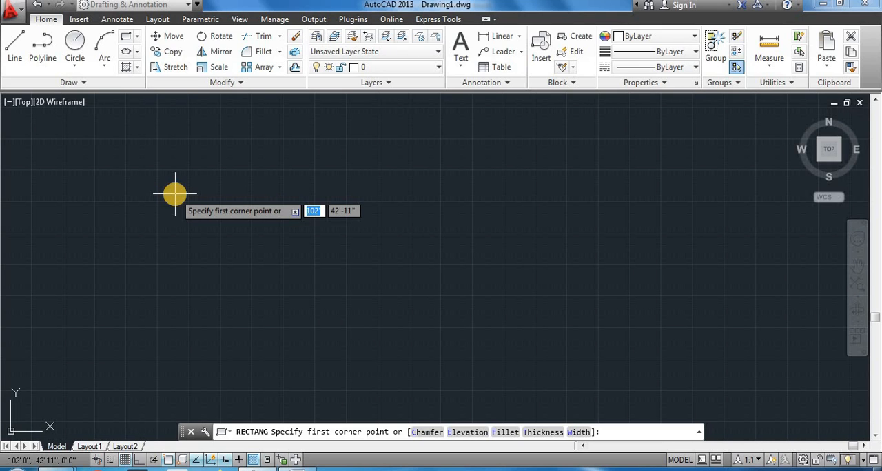
key("Escape")
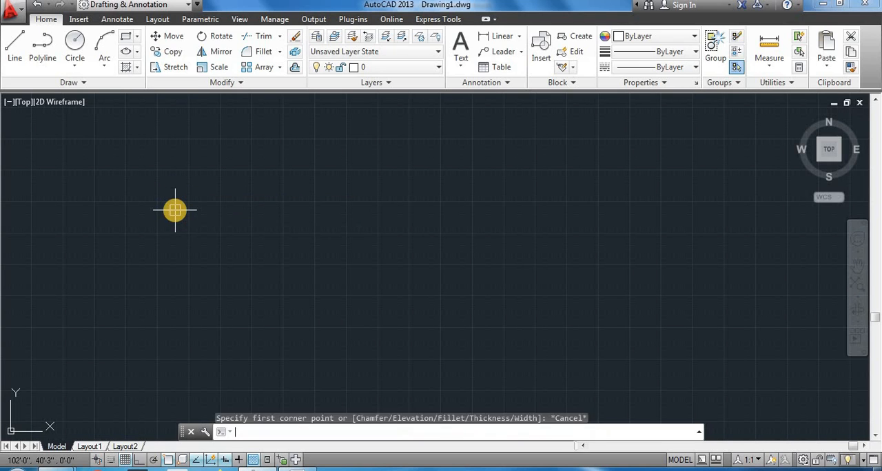
key("Escape")
key("Escape")
key("Escape")
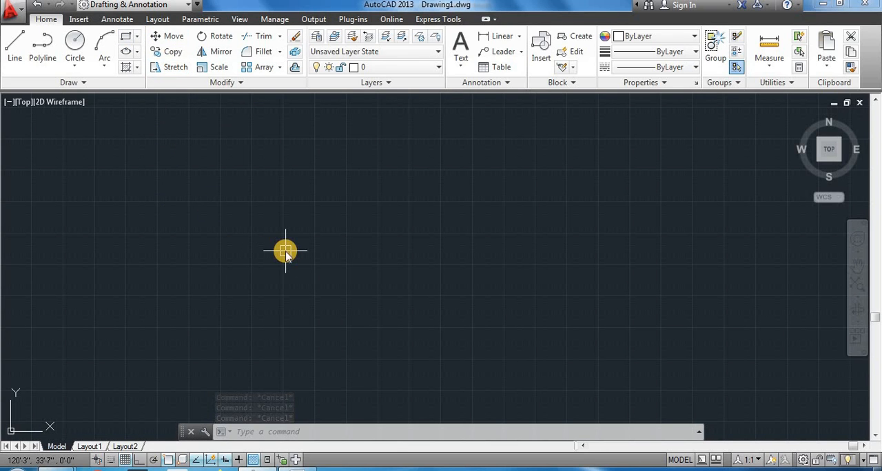
- Draw a freehand rectangle about 65'-5" wide and 43'-9" high using the REC command
type("REC")
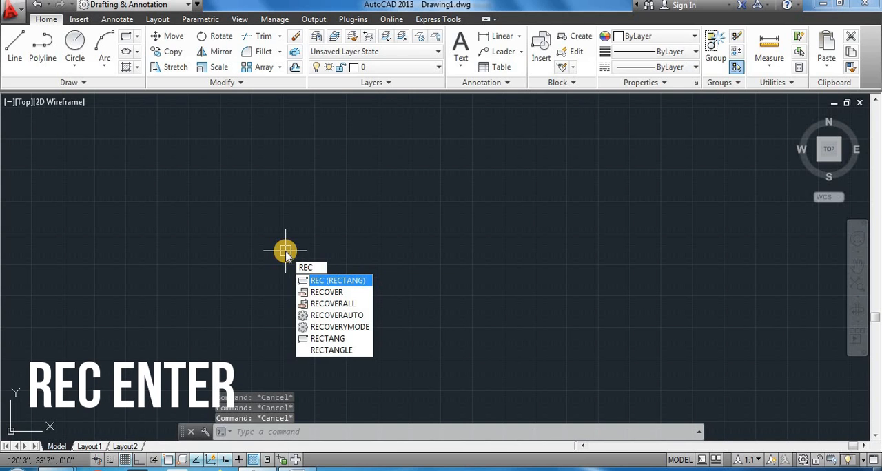
key("Return")
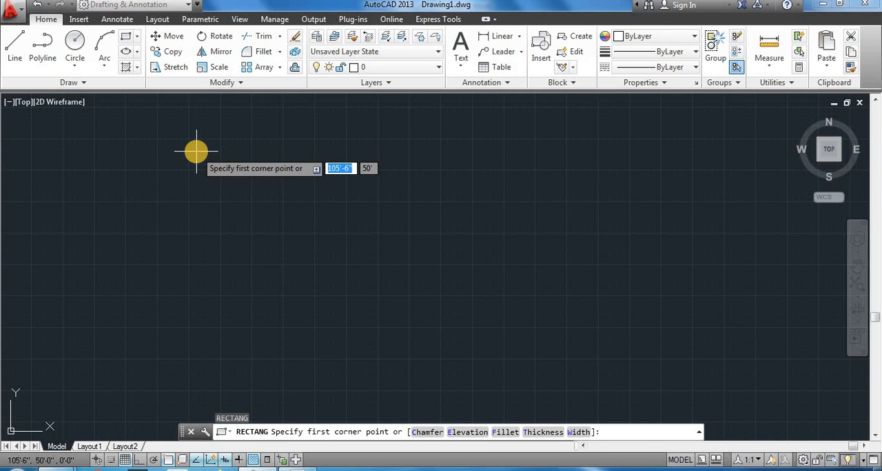
left_click(196, 151)
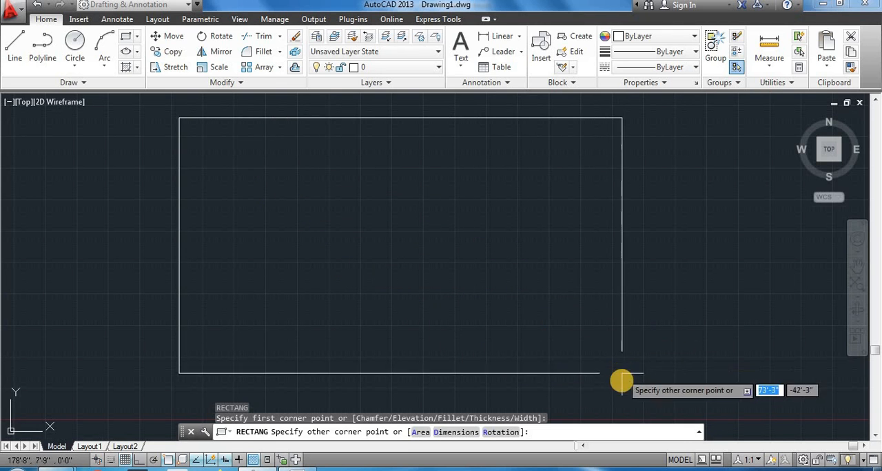
left_click(575, 383)
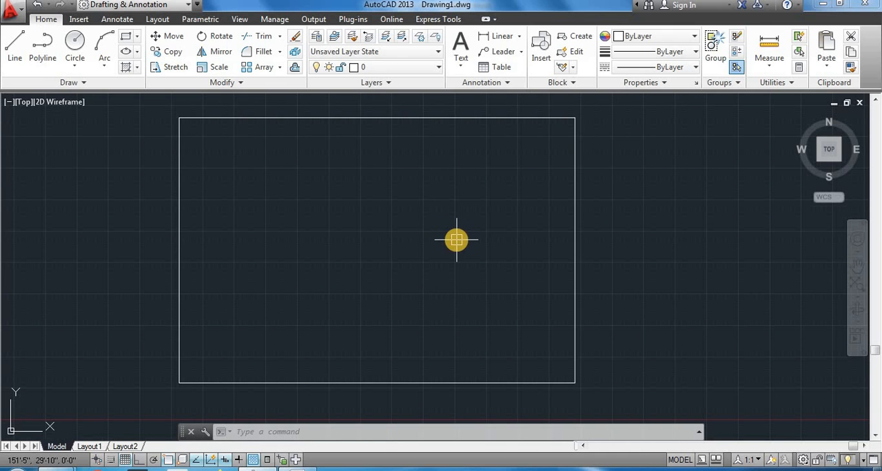
- Select the rectangle to examine it as a single object with its grips, and clear the selection
left_click(573, 262)
middle_click_drag(553, 175, 549, 191)
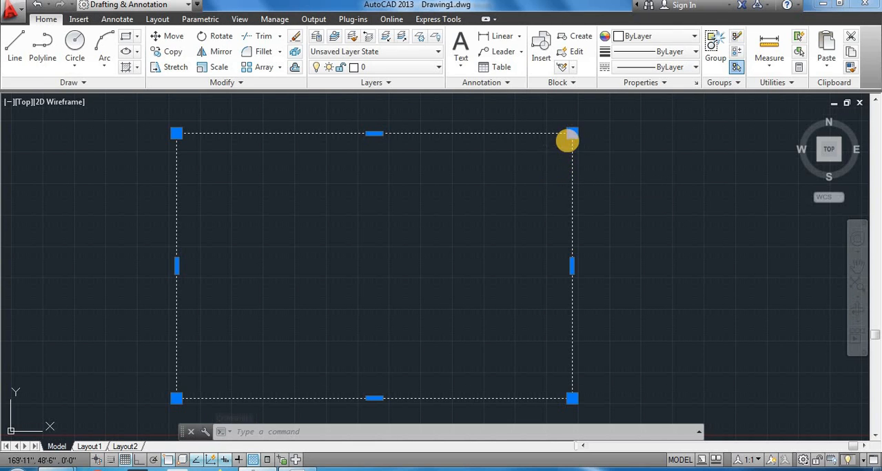
mouse_move(572, 134)
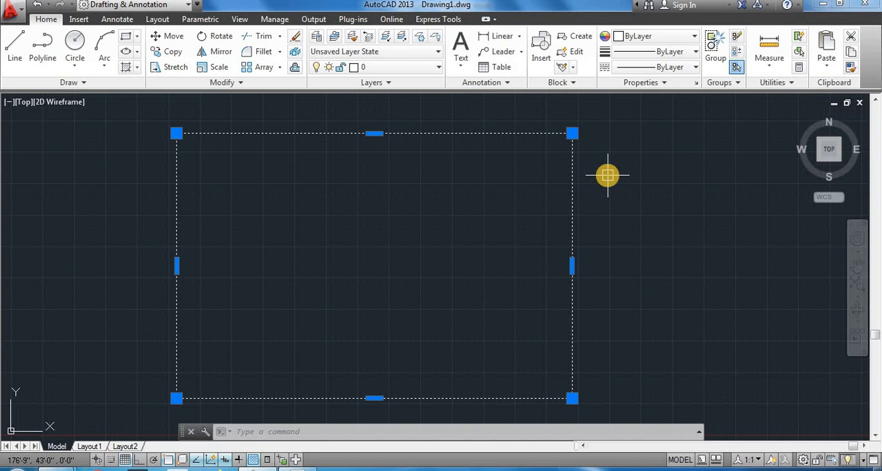
key("Escape")
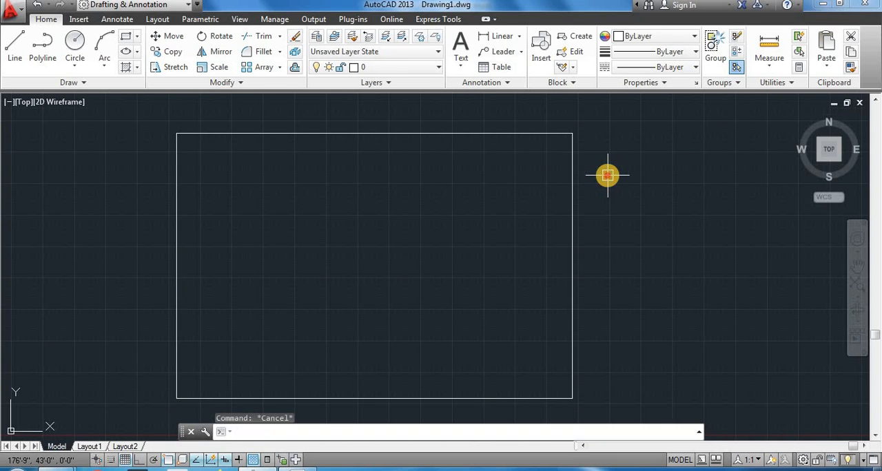
- Erase the freehand rectangle from the drawing
left_click(627, 181)
left_click(504, 261)
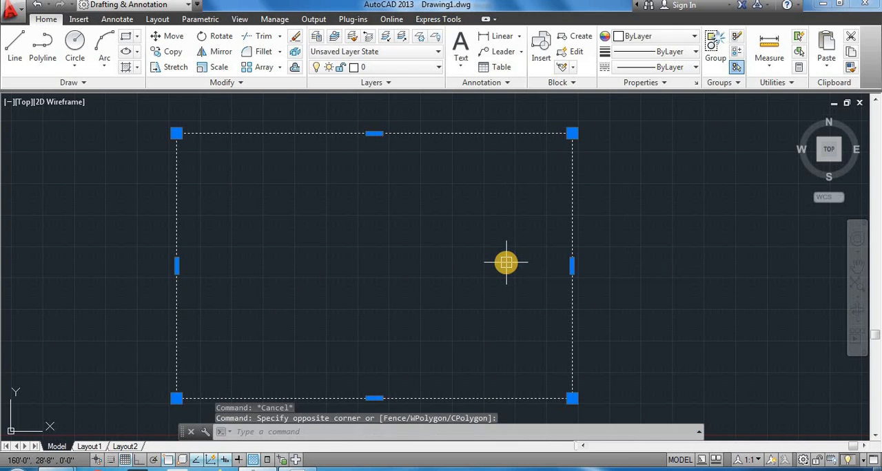
key("Delete")
- Draw a rectangle with the REC command from a freely picked first corner, 50' wide and 80' high
type("R")
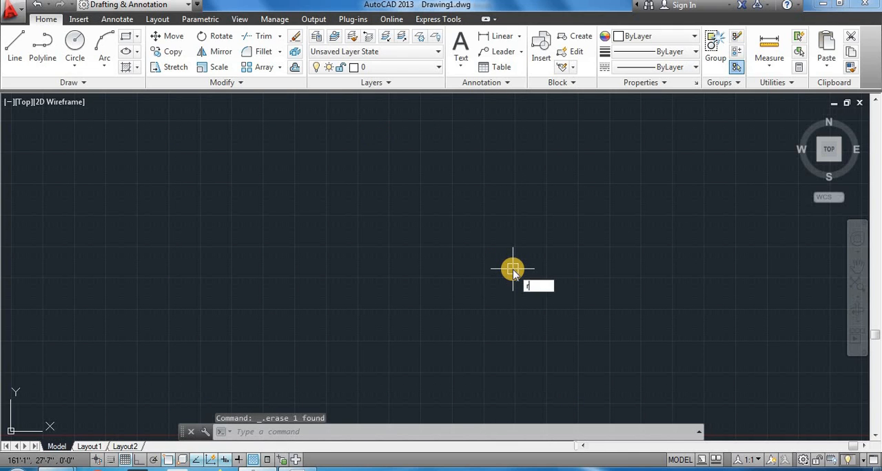
type("EC")
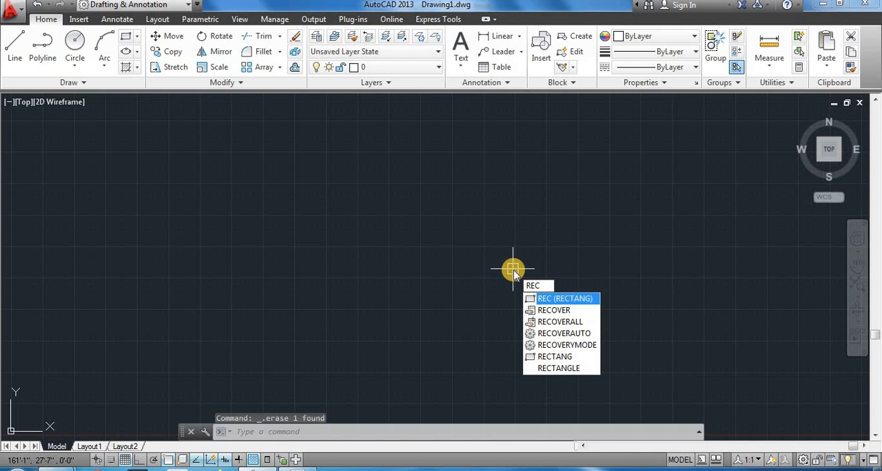
key("Return")
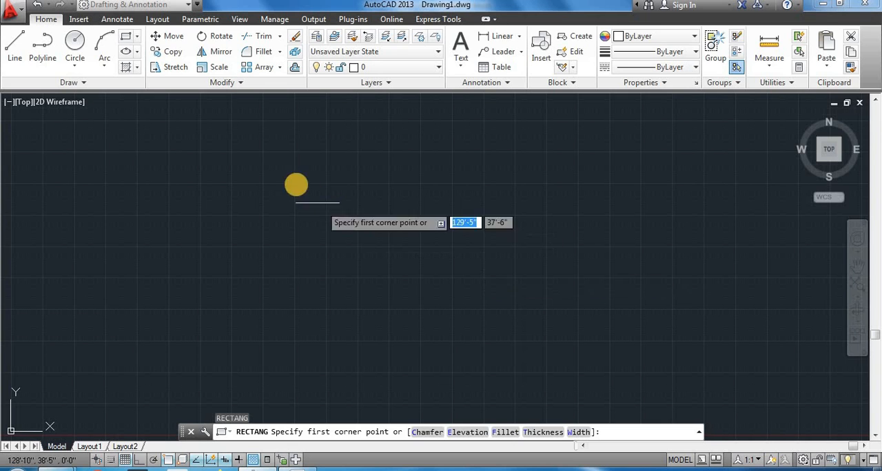
left_click(213, 134)
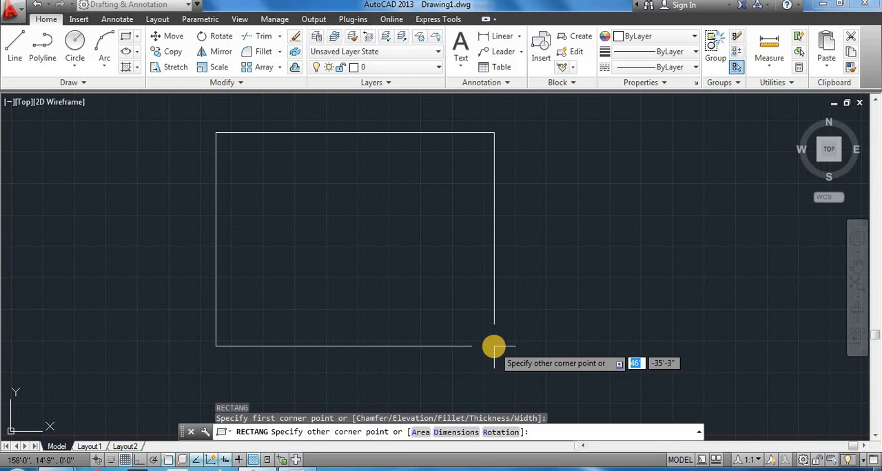
type("50")
key("Tab")
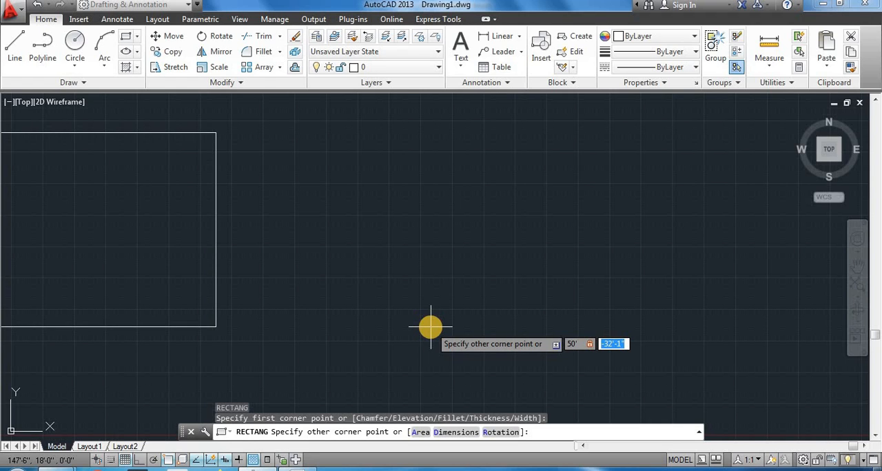
type("80'")
key("Return")
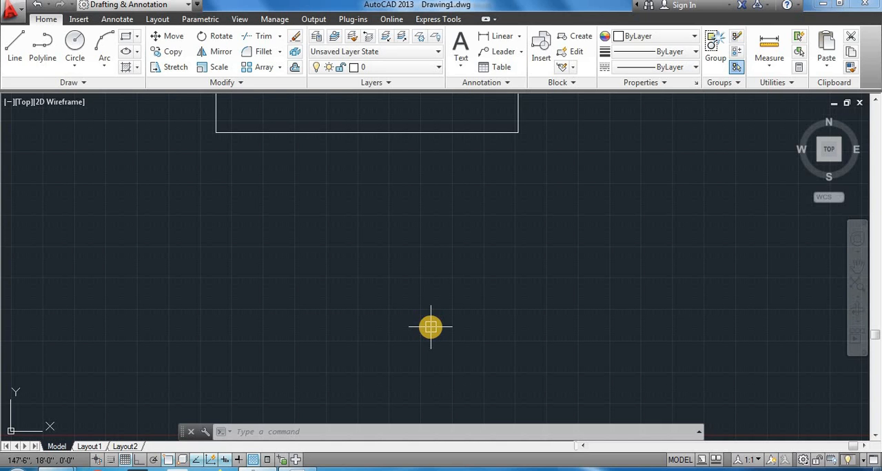
- Zoom to the drawing extents and select the rectangle to check its side lengths at a corner grip
type("z")
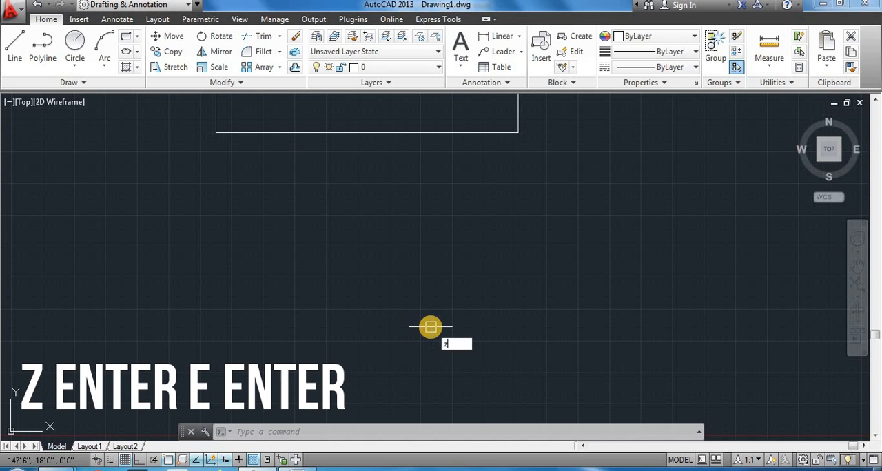
key("Return")
type("e")
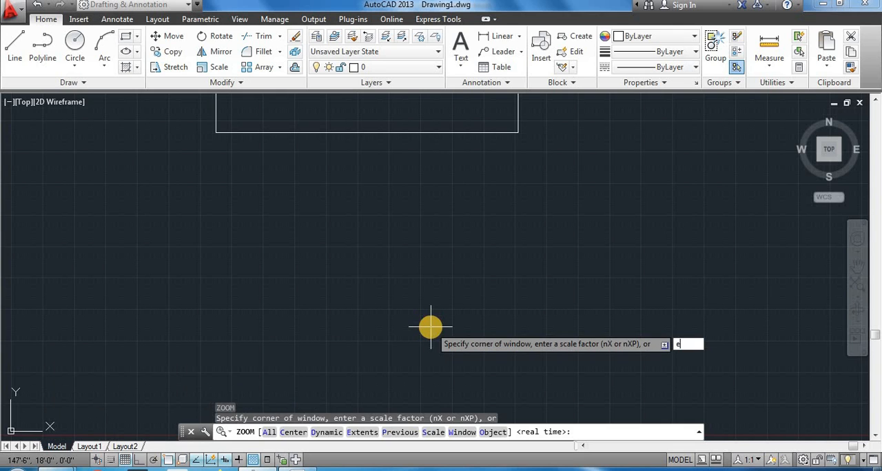
key("Return")
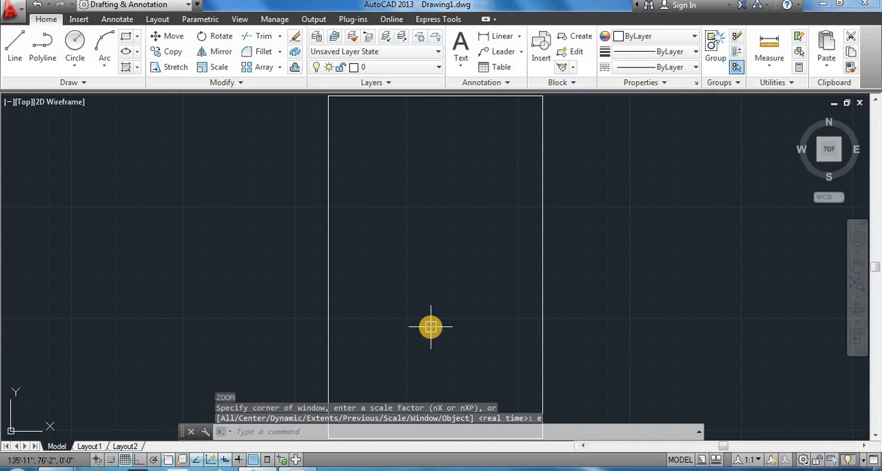
scroll(562, 286, "down", 2)
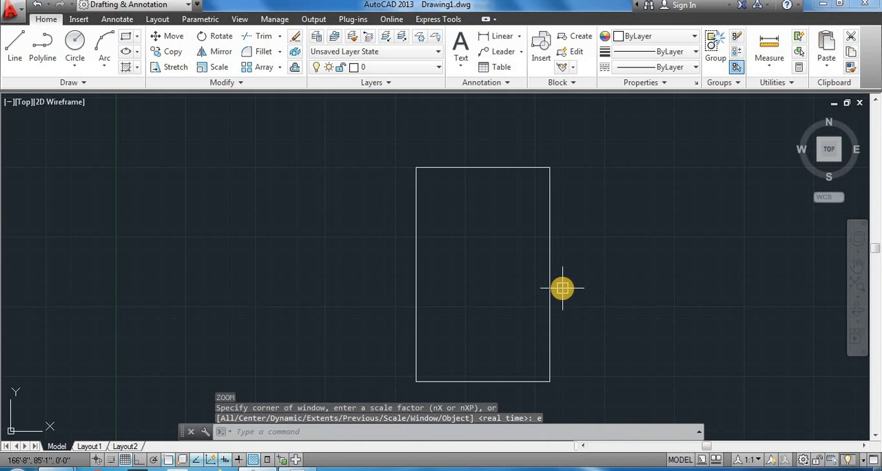
scroll(459, 276, "up", 2)
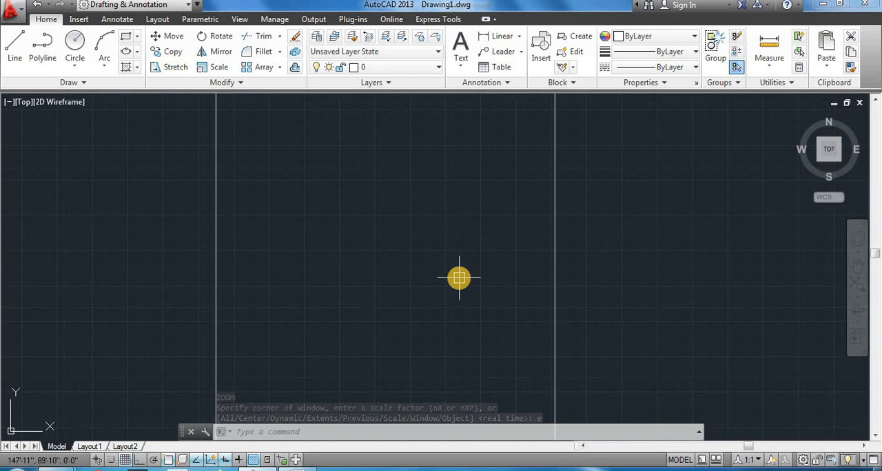
scroll(459, 277, "down", 2)
scroll(459, 278, "up", 2)
middle_click_drag(479, 306, 462, 297)
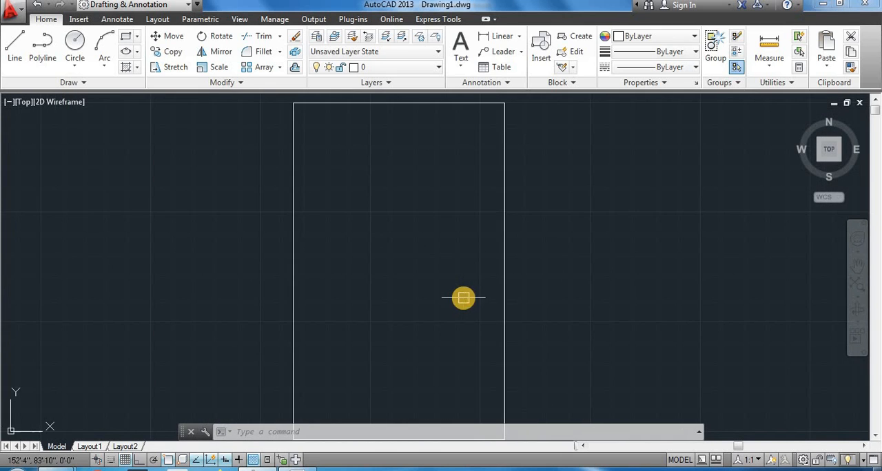
scroll(463, 297, "down", 2)
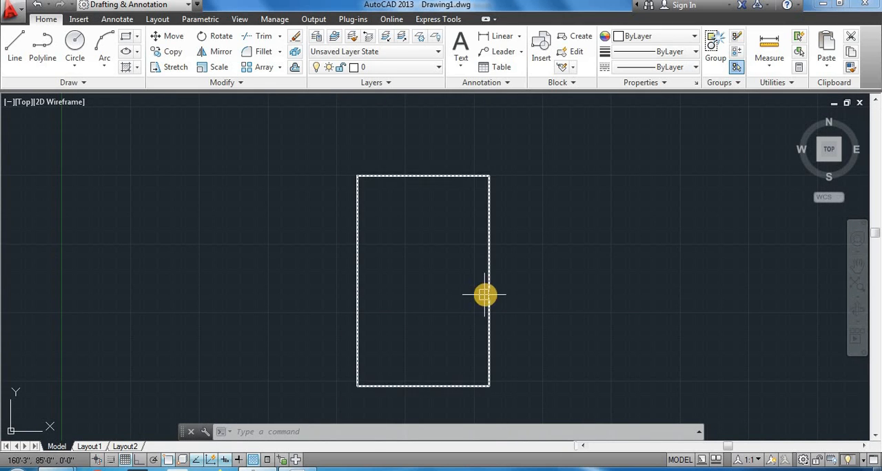
left_click(489, 283)
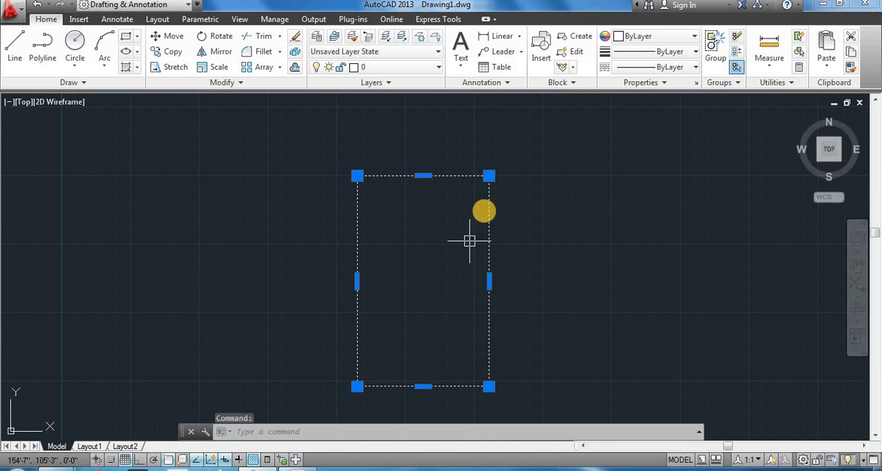
mouse_move(489, 181)
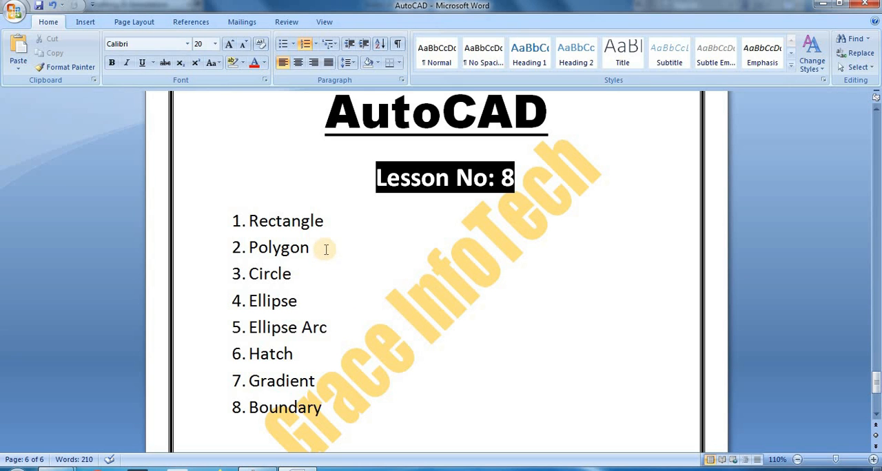
- Switch to Word to review the Polygon item in the lesson list, and return to AutoCAD to clear the rectangle's selection
left_click_drag(321, 248, 223, 248)
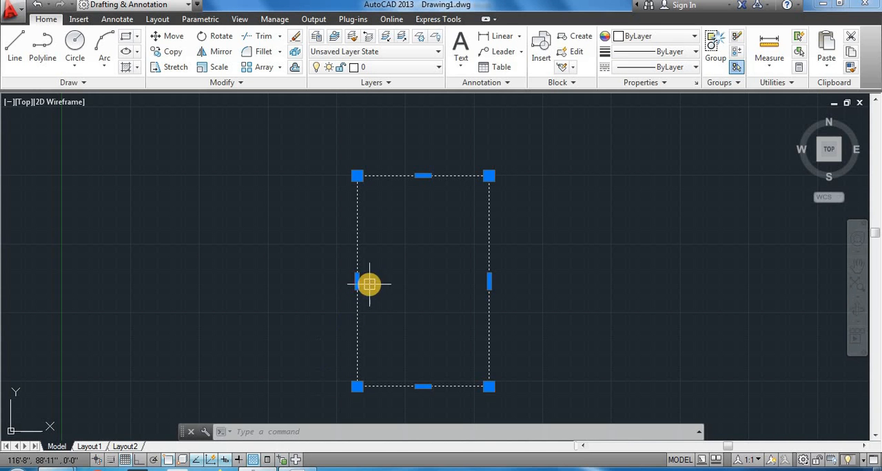
key("Escape")
left_click(539, 189)
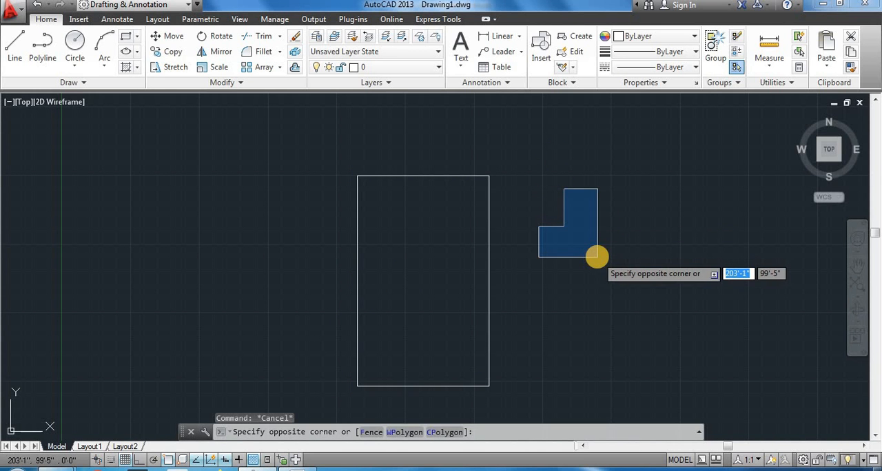
key("Escape")
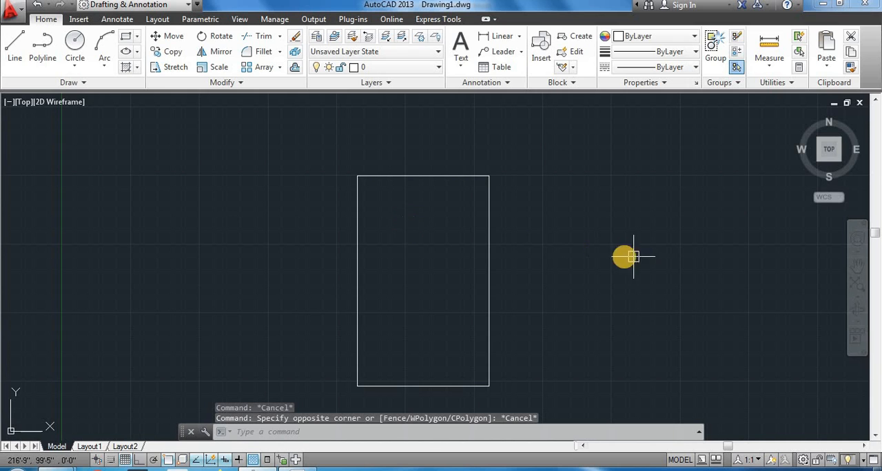
middle_click_drag(626, 256, 370, 233)
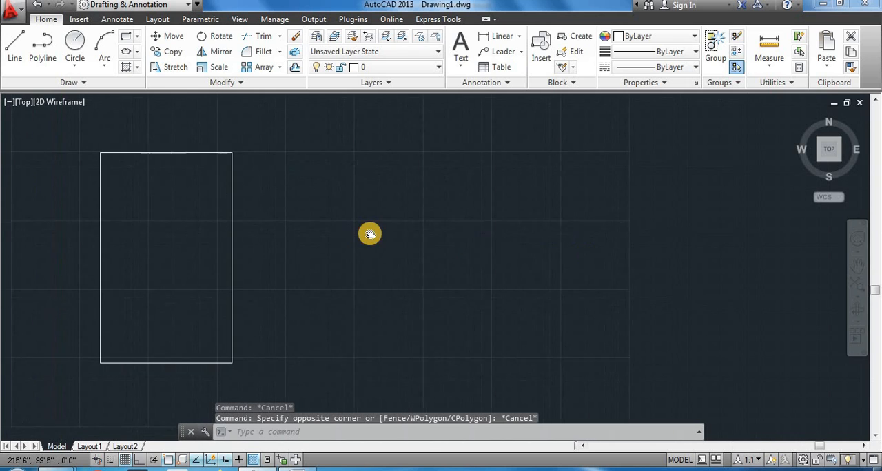
left_click(138, 36)
left_click(142, 82)
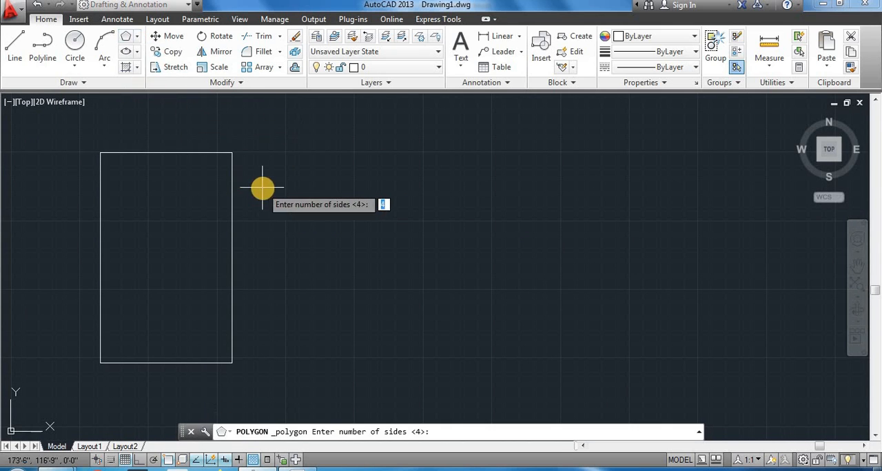
key("Escape")
key("Escape")
key("Escape")
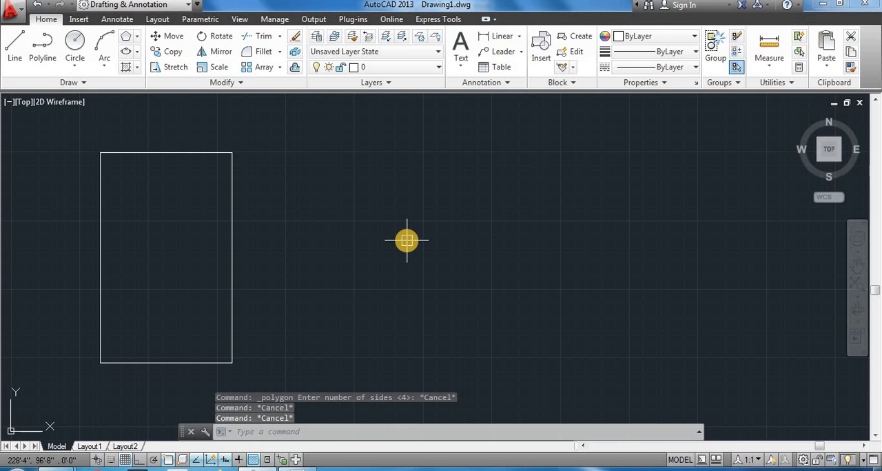
- Draw a 5-sided polygon beside the rectangle with the POL command, inscribed in a circle of about 38'-7" radius, with Ortho on
type("PO")
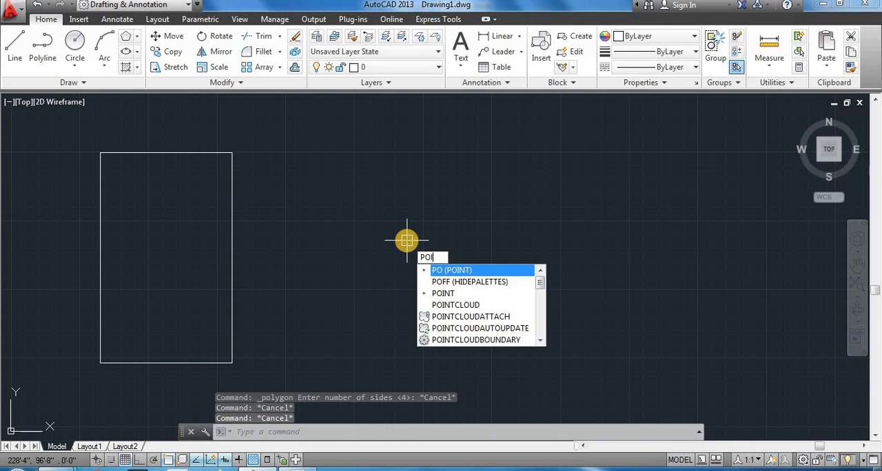
type("IL")
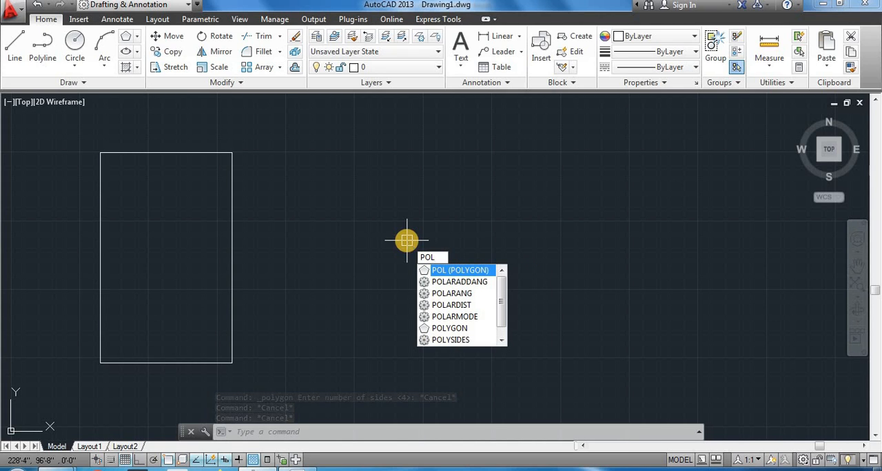
key("Return")
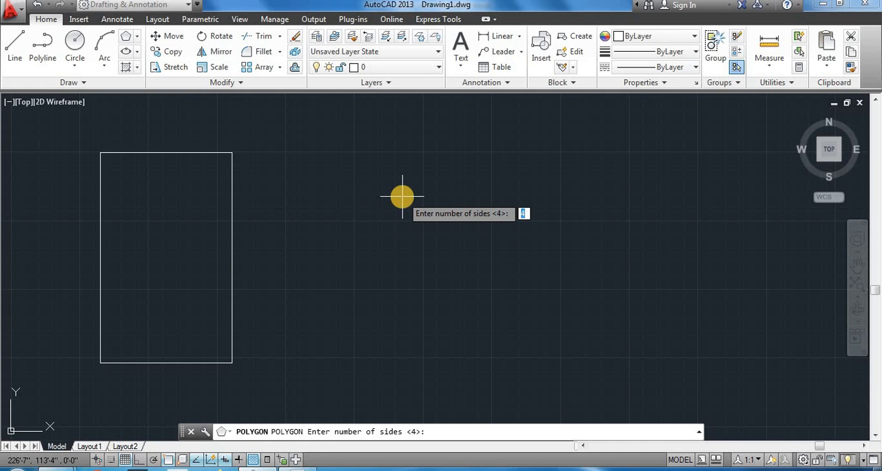
type("5")
key("Return")
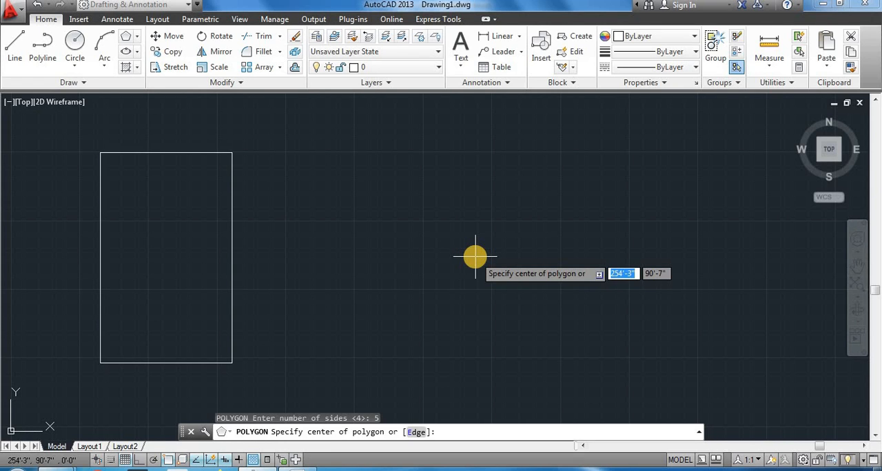
left_click(475, 257)
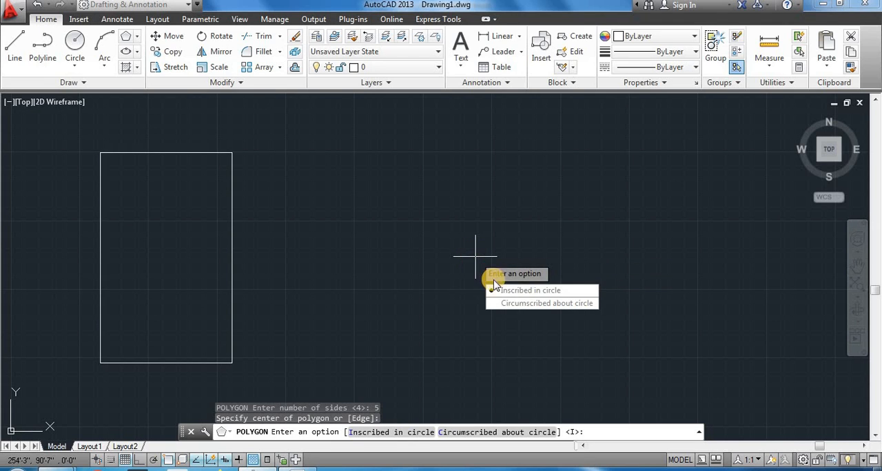
left_click(538, 292)
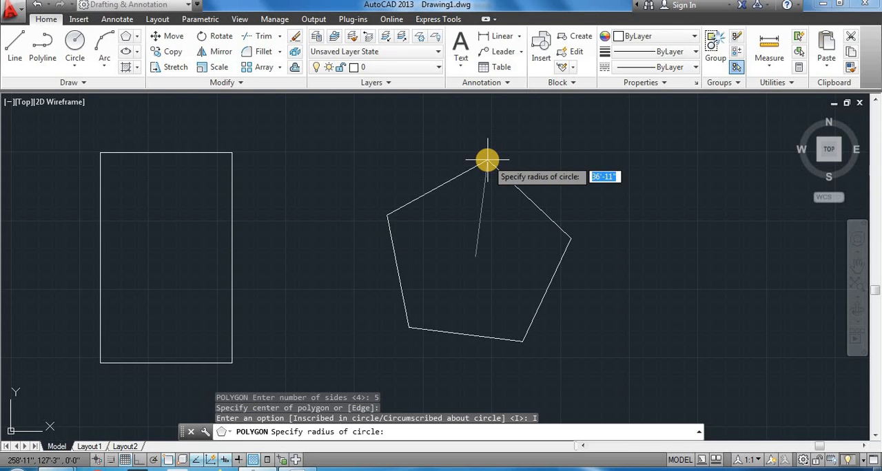
key("F8")
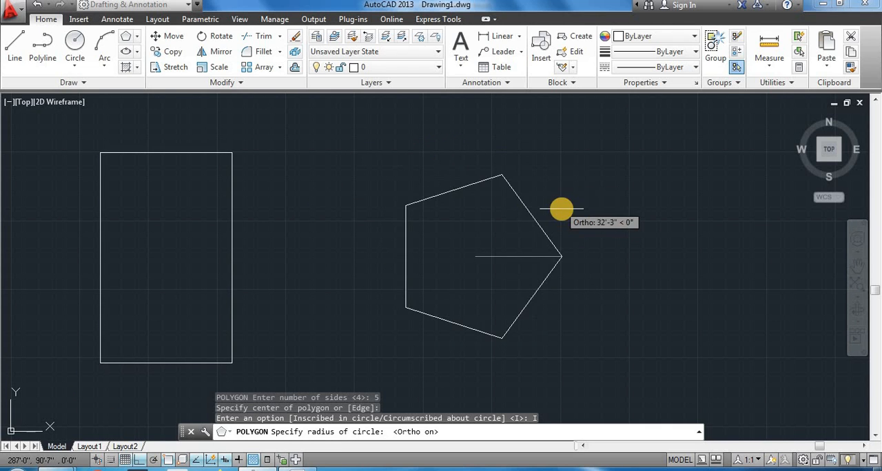
left_click(523, 156)
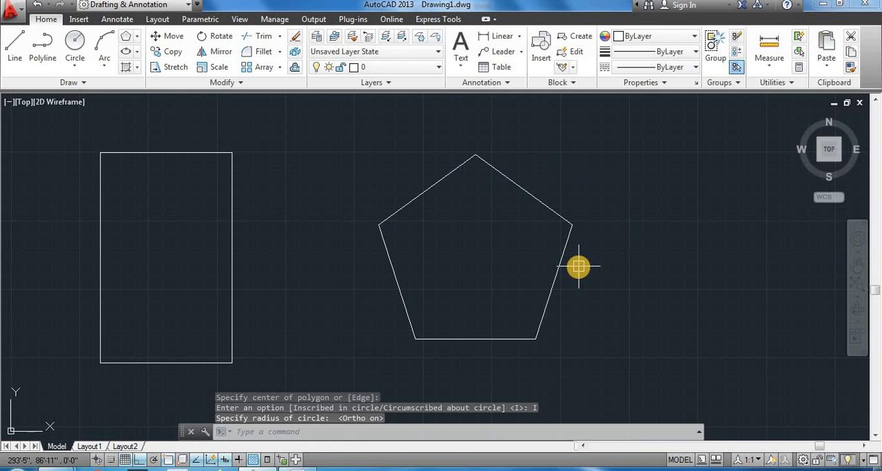
- Erase the five-sided polygon from the drawing
middle_click_drag(587, 291, 556, 290)
left_click(532, 249)
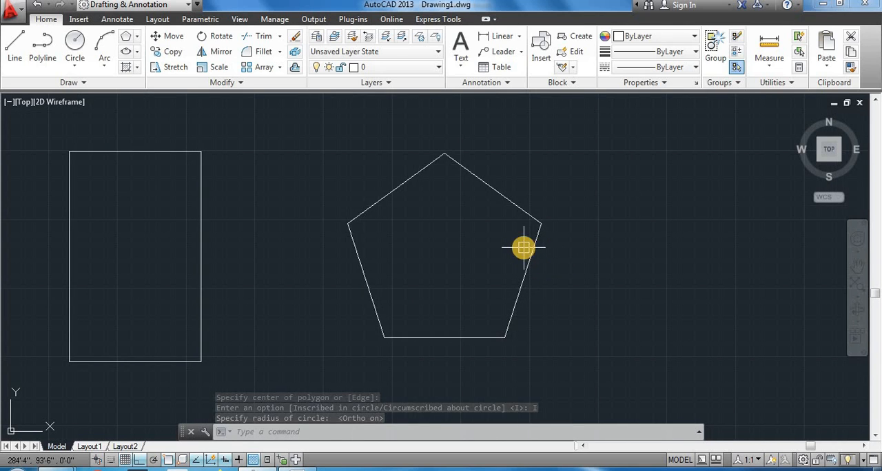
key("Delete")
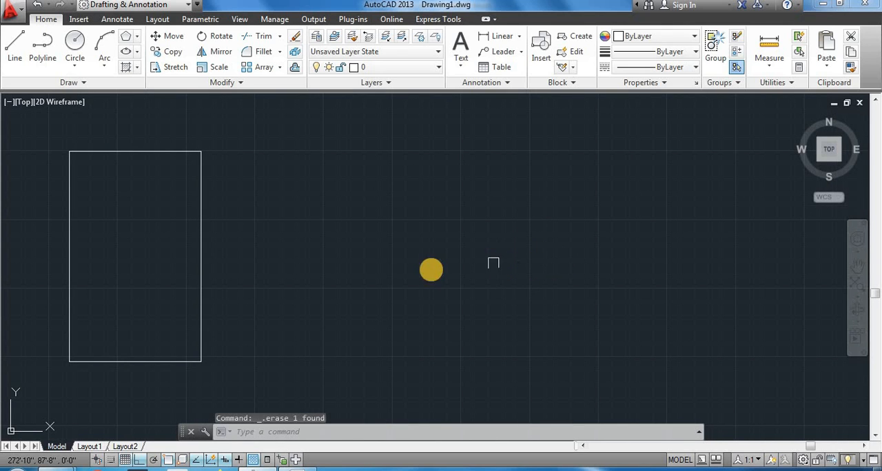
- Draw a 6-sided polygon beside the rectangle with the POL command, inscribed in a circle of 50' radius
type("POL")
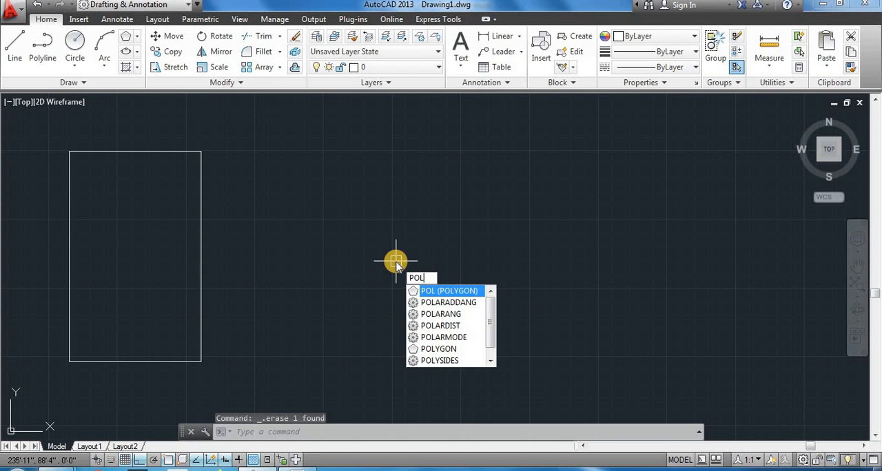
key("Return")
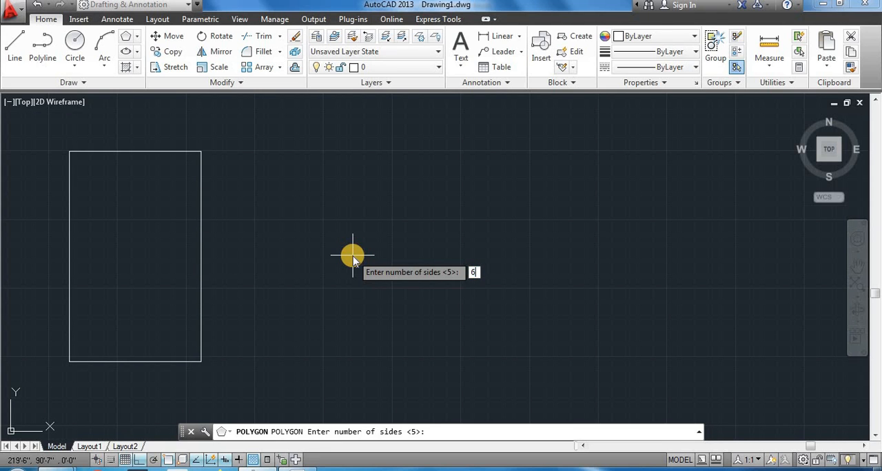
key("Return")
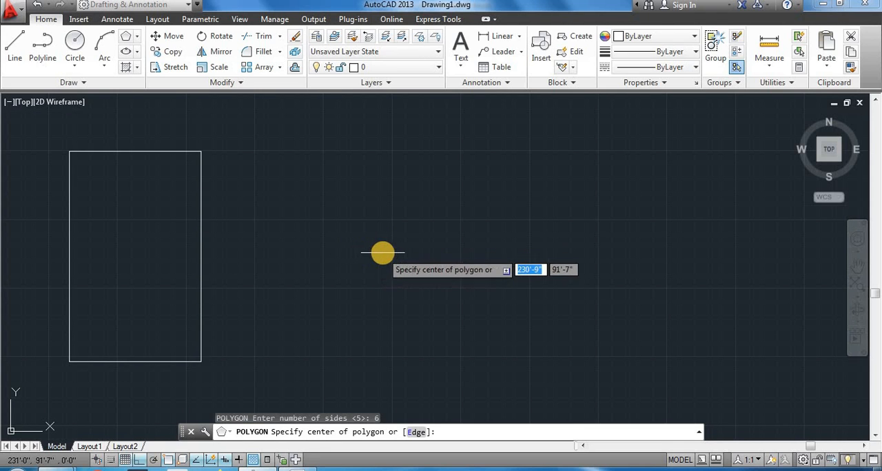
left_click(382, 253)
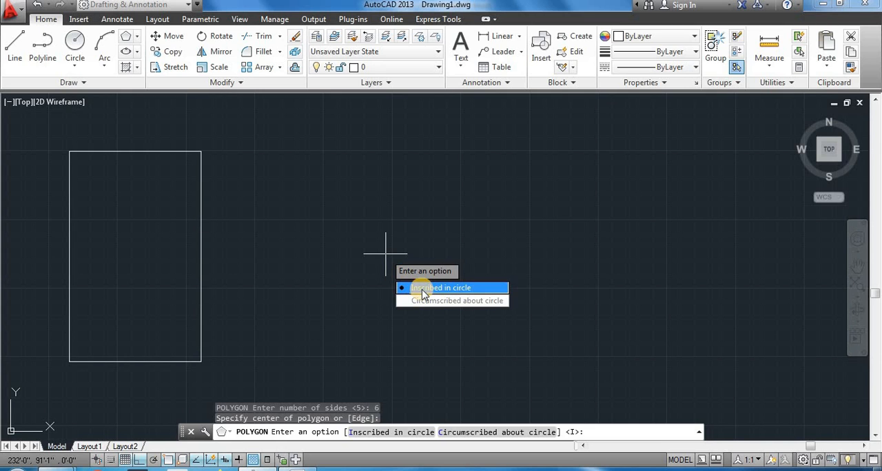
left_click(420, 288)
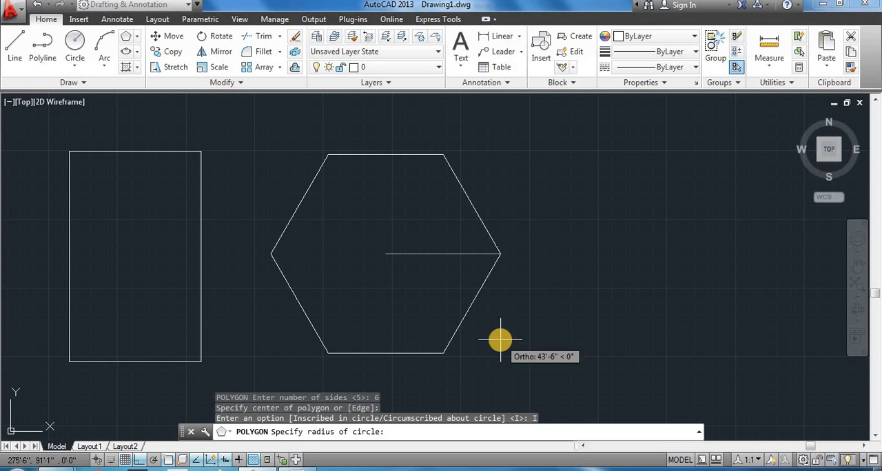
type("50'")
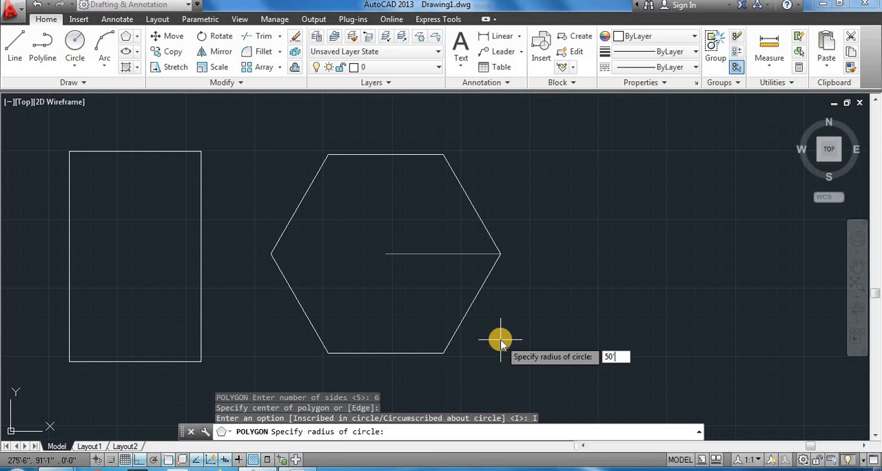
key("Return")
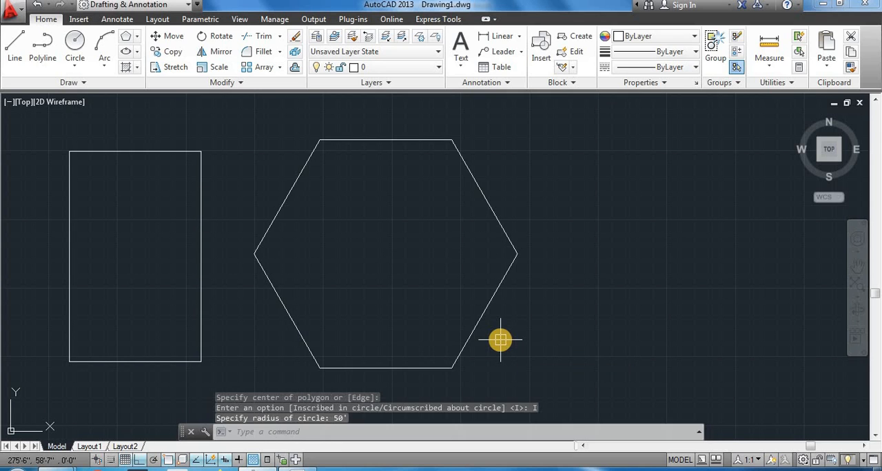
- Select the hexagon and check its side lengths at the vertex grips
left_click(476, 184)
mouse_move(453, 142)
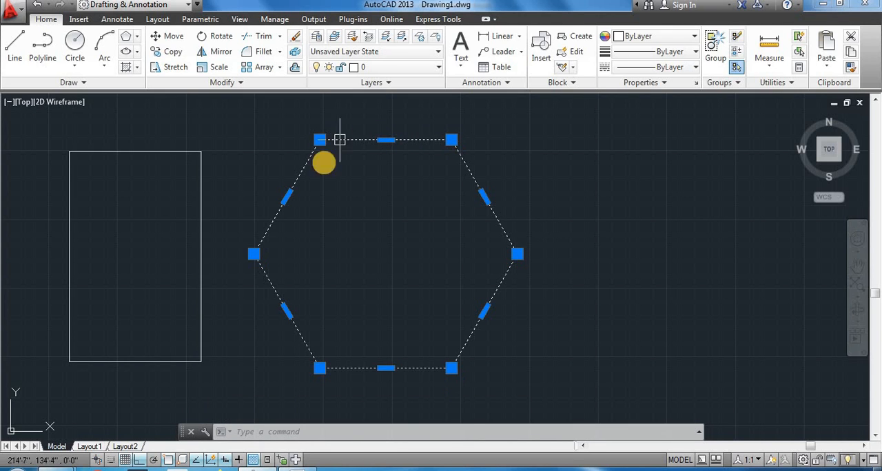
mouse_move(320, 141)
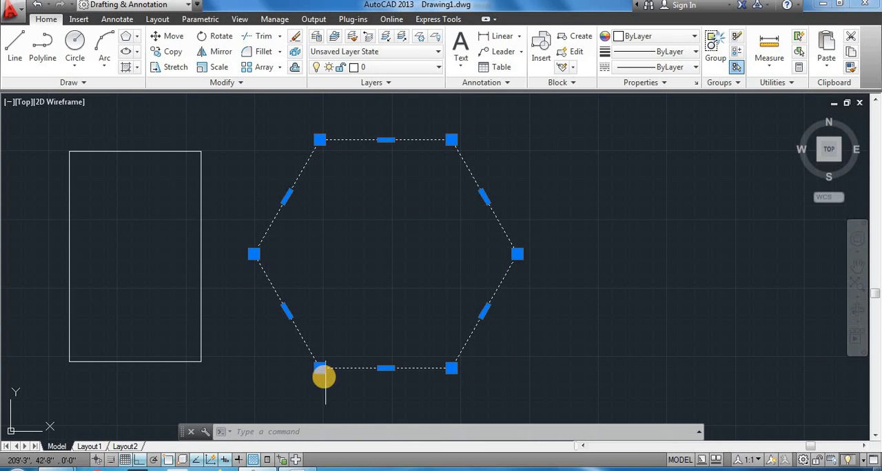
mouse_move(324, 372)
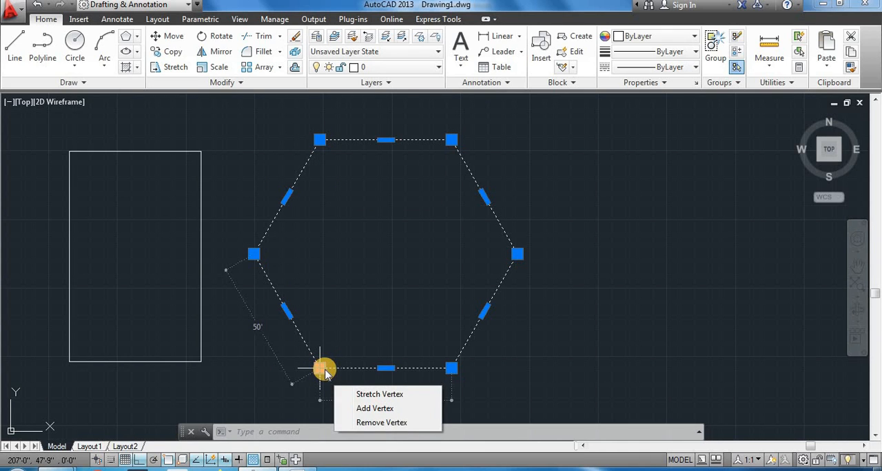
- Check the side lengths at the hexagon's lower-right and far-right vertices
mouse_move(452, 372)
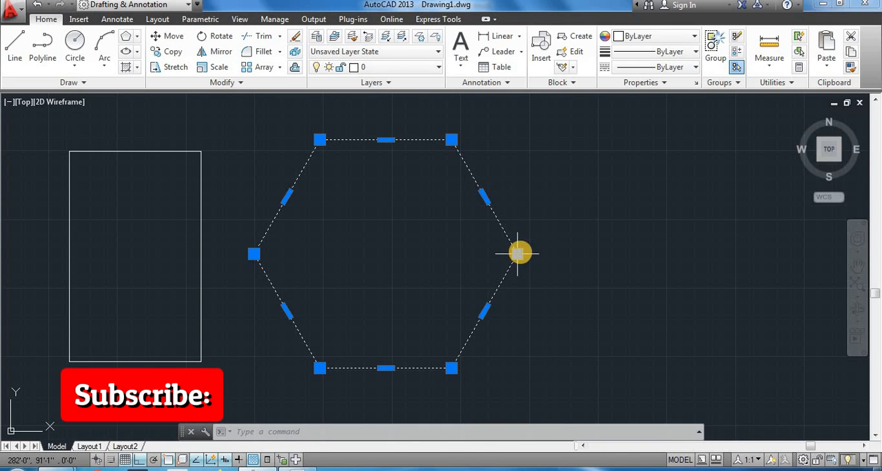
mouse_move(519, 255)
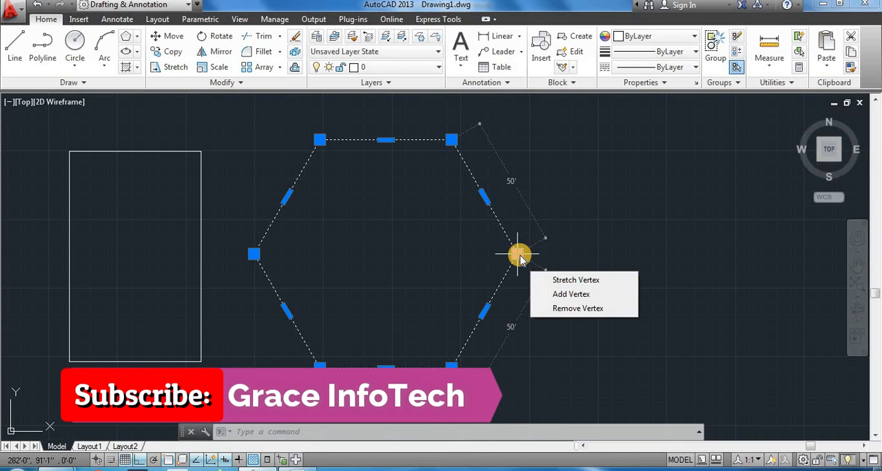
scroll(593, 259, "down", 2)
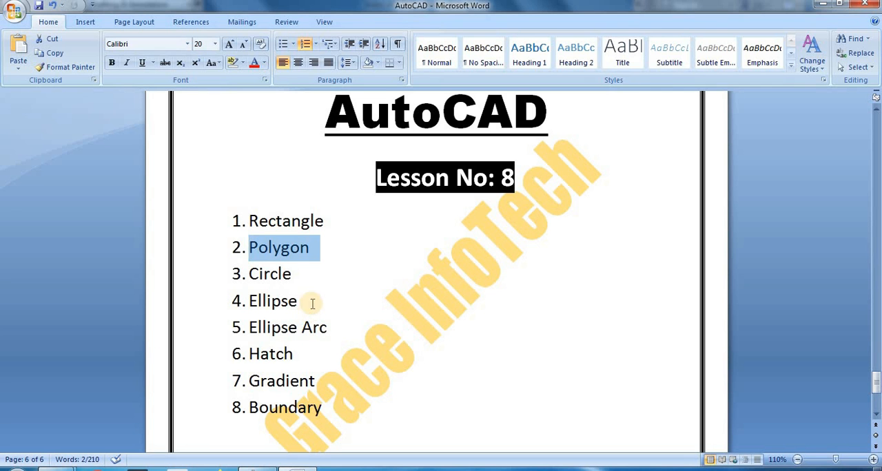
- Look up the next topic in the Word lesson list, return to the AutoCAD drawing and deselect the hexagon
left_click(312, 277)
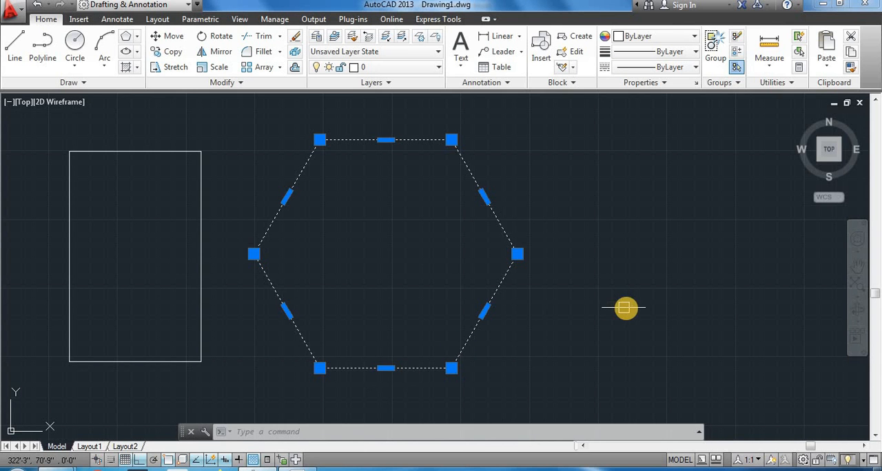
middle_click_drag(536, 305, 454, 326)
key("Escape")
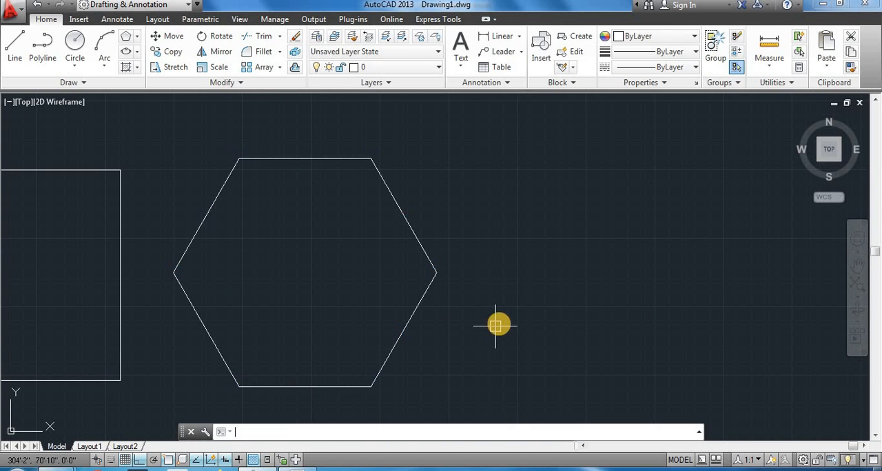
left_click(83, 70)
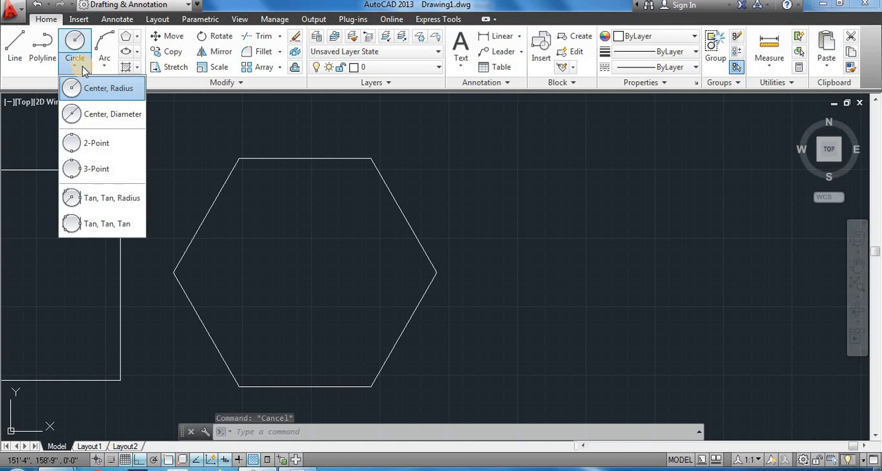
left_click(76, 88)
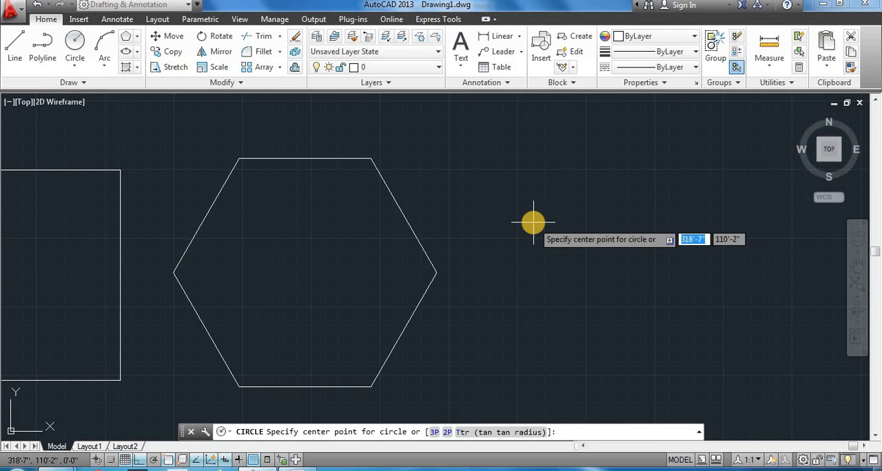
key("Escape")
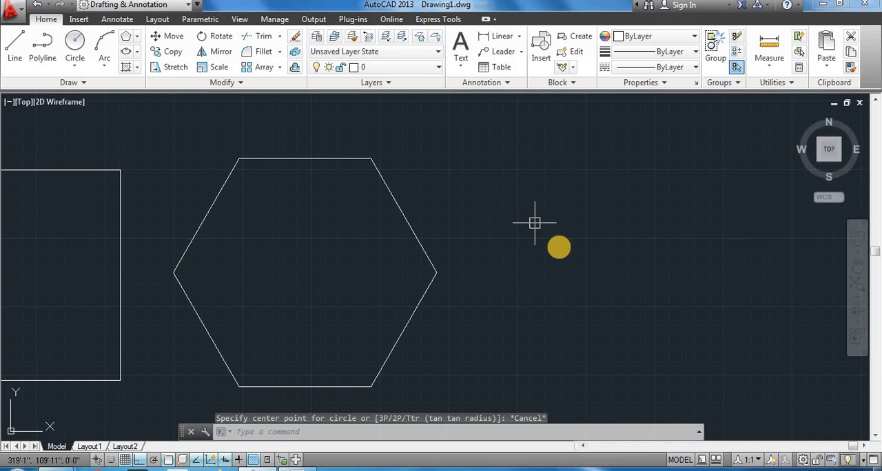
- Draw a circle of about 44' radius with the C command, centred level with the hexagon's right vertex and about 82'-10" from it
type("c")
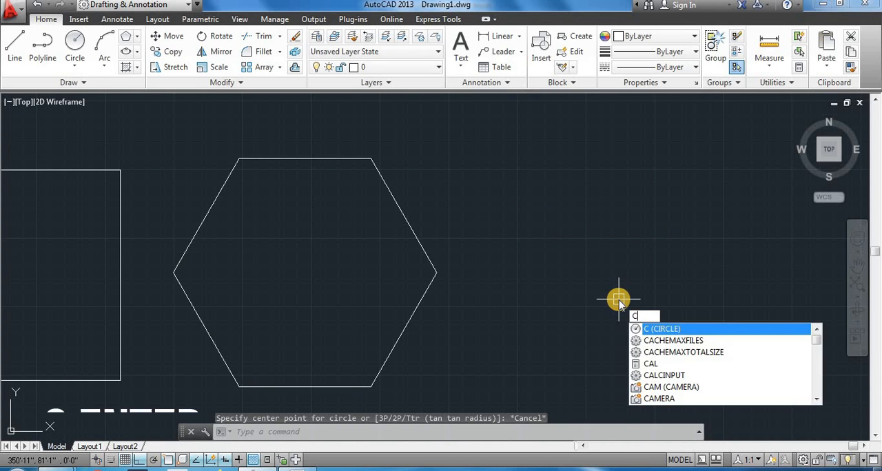
key("Return")
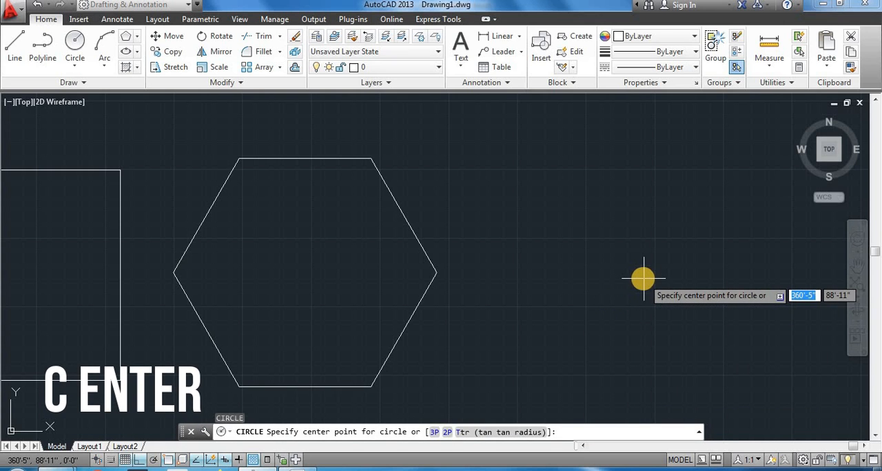
middle_click_drag(600, 279, 600, 273)
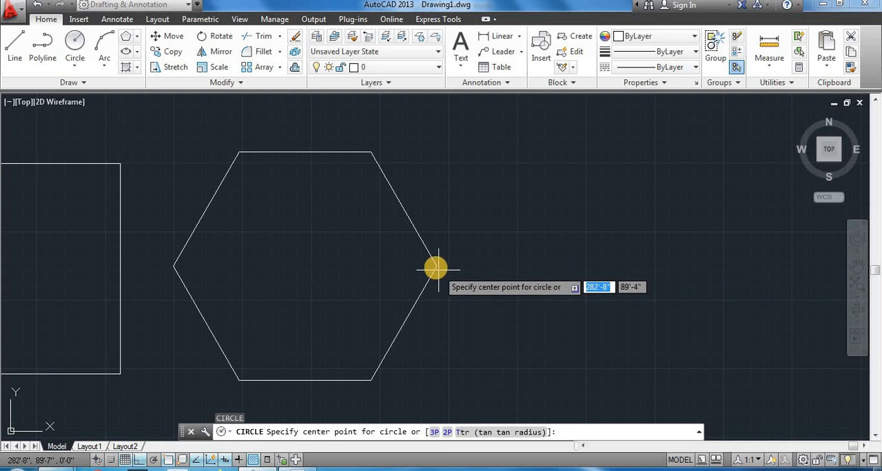
mouse_move(437, 268)
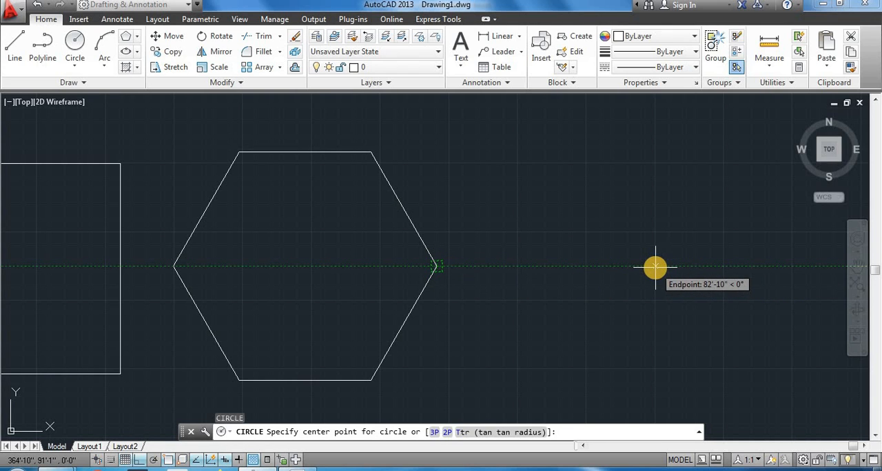
left_click(656, 267)
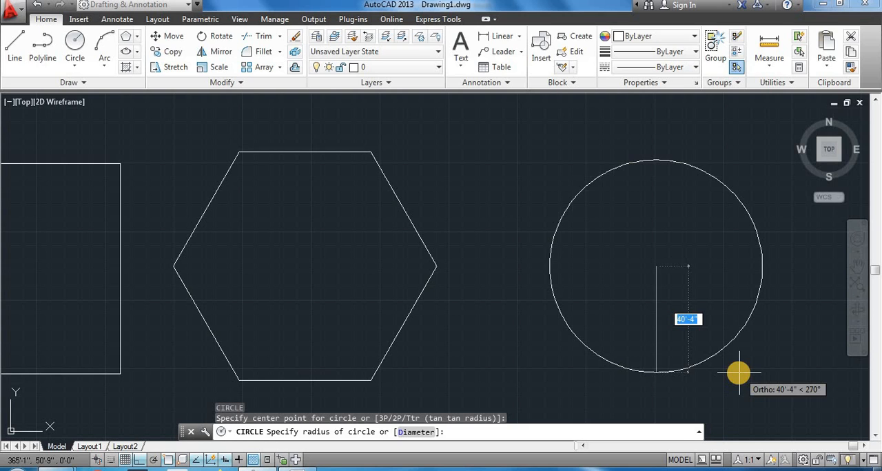
left_click(772, 351)
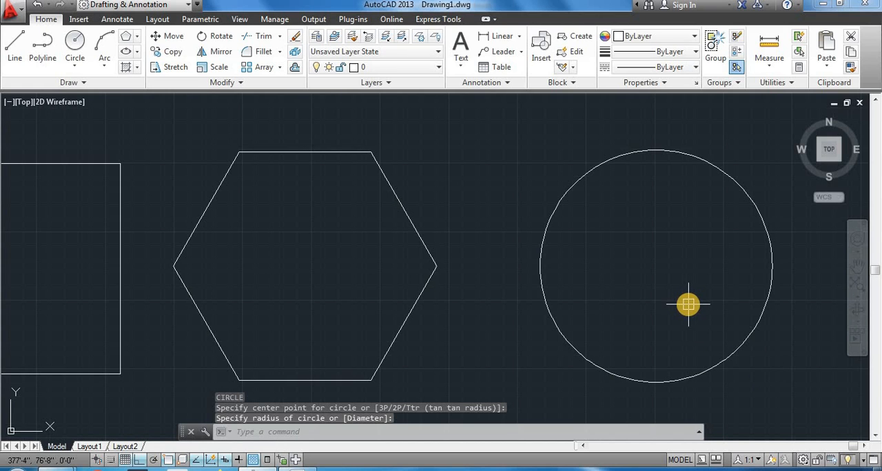
- Draw a second circle of 50' radius with the C command, concentric with the first circle
type("c")
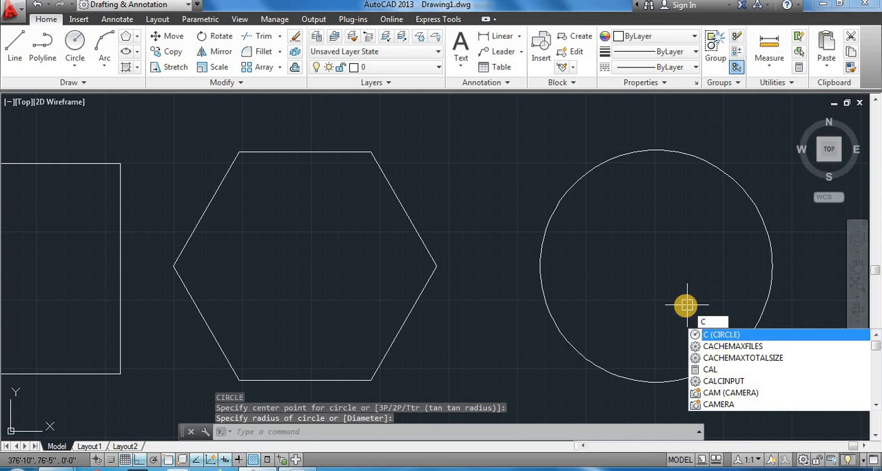
key("Return")
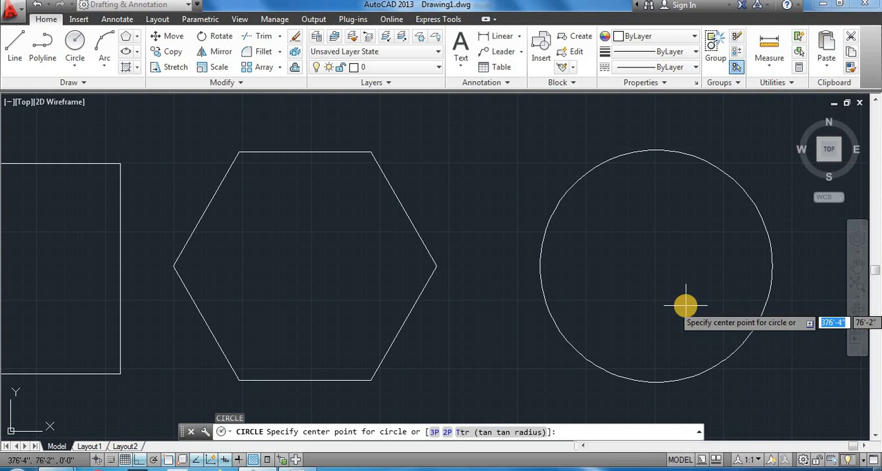
left_click(657, 266)
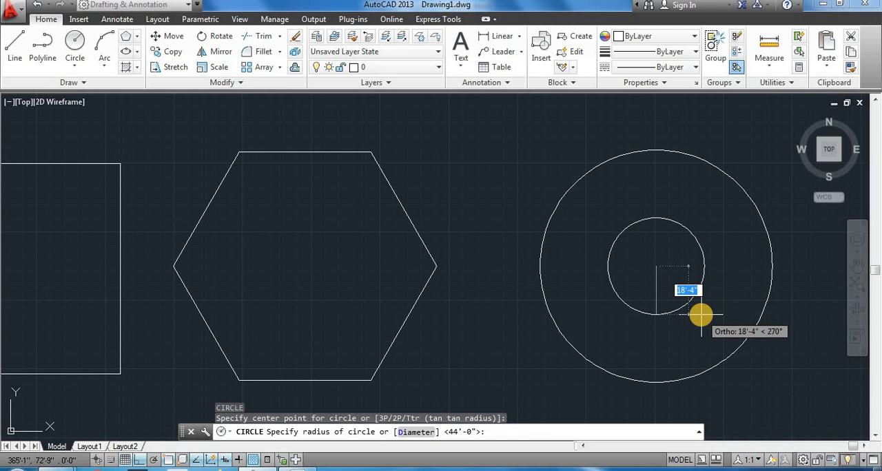
type("5")
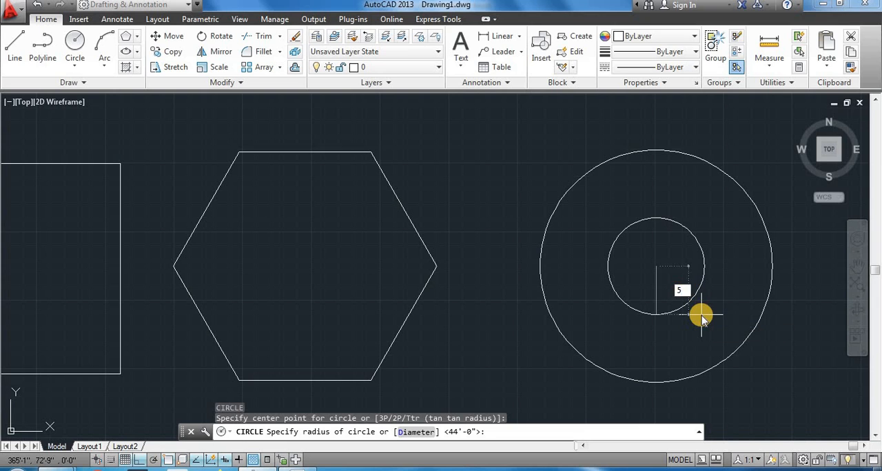
type("0'")
key("Return")
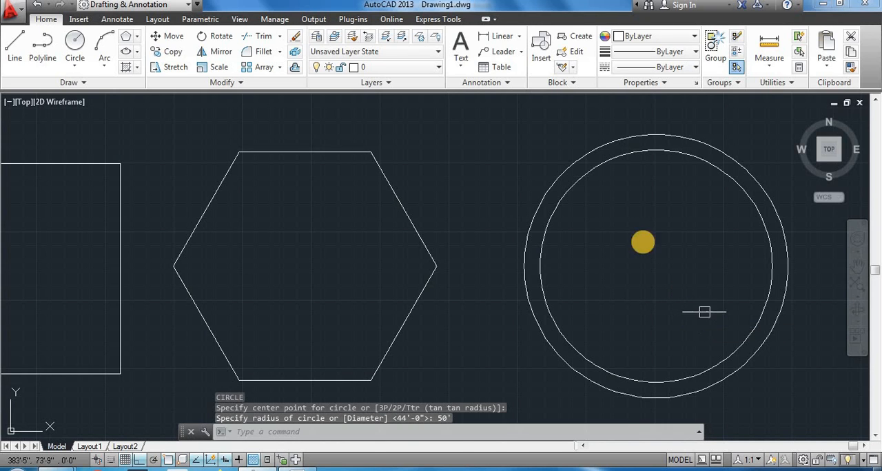
- Select the outer and inner circles in turn, check the inner circle's radius at its top grip, and clear the selection
left_click(639, 135)
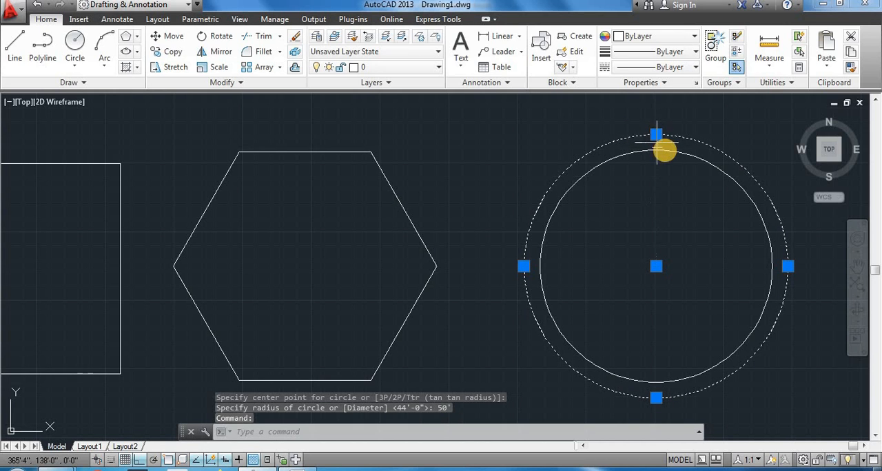
left_click(685, 156)
key("Escape")
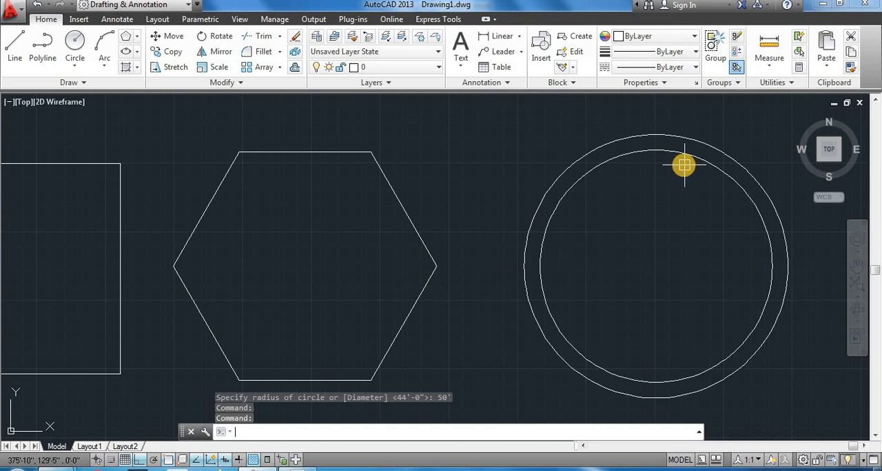
left_click(663, 152)
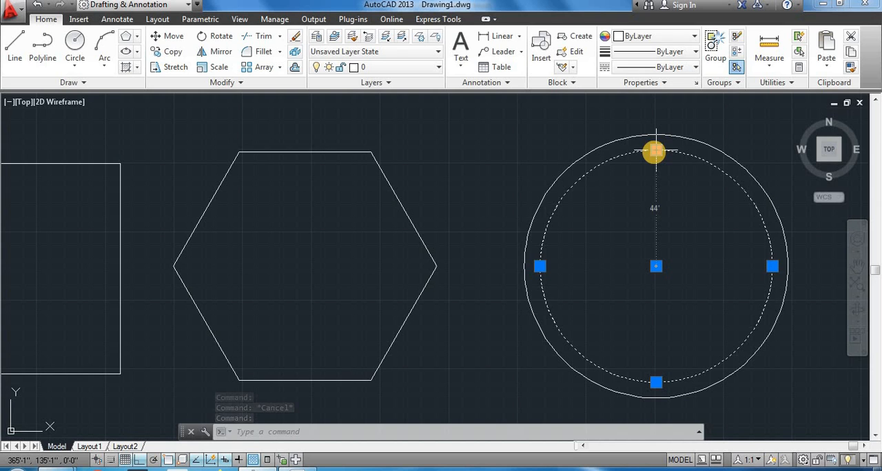
key("Escape")
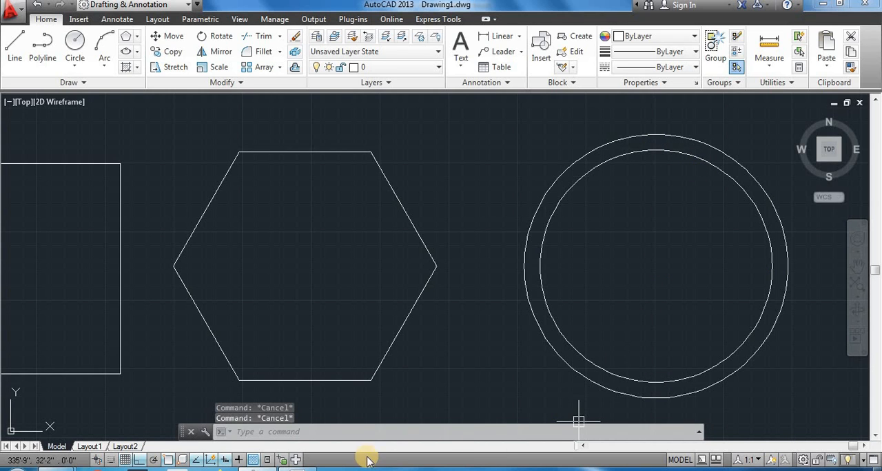
- Consult the lesson list in Word for the next topic and return to the AutoCAD drawing
left_click(298, 469)
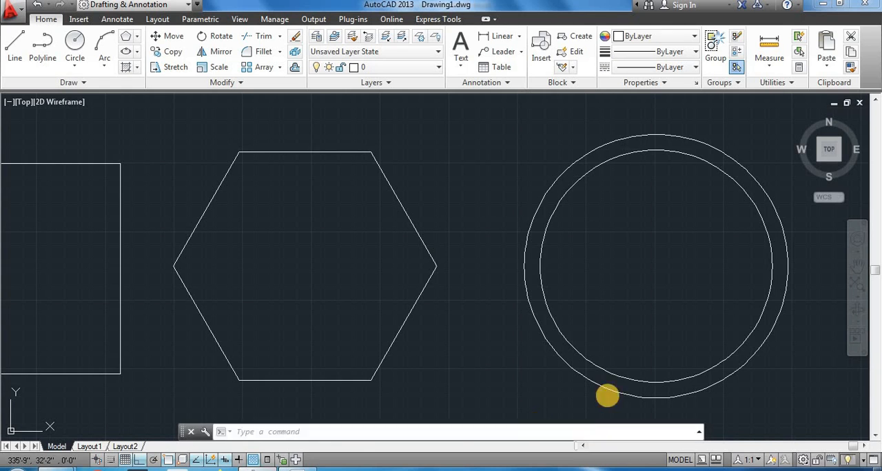
scroll(617, 386, "down", 2)
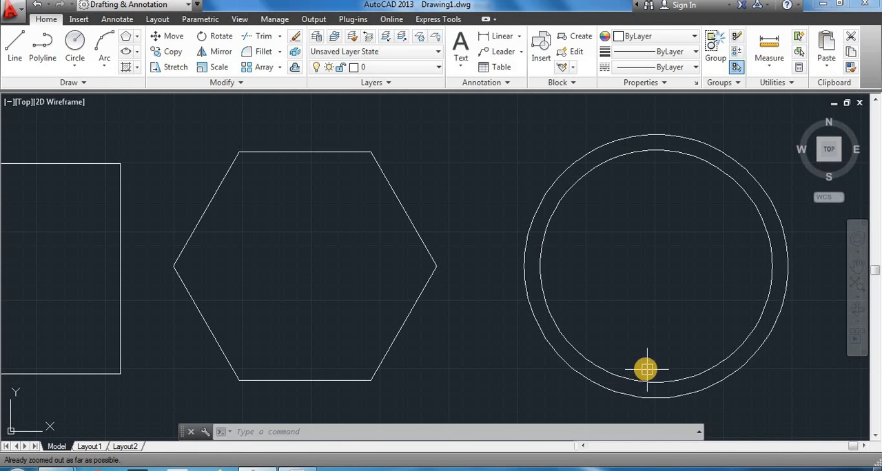
key("Escape")
mouse_move(653, 338)
left_mouse_down()
mouse_move(616, 350)
mouse_move(651, 348)
left_mouse_up()
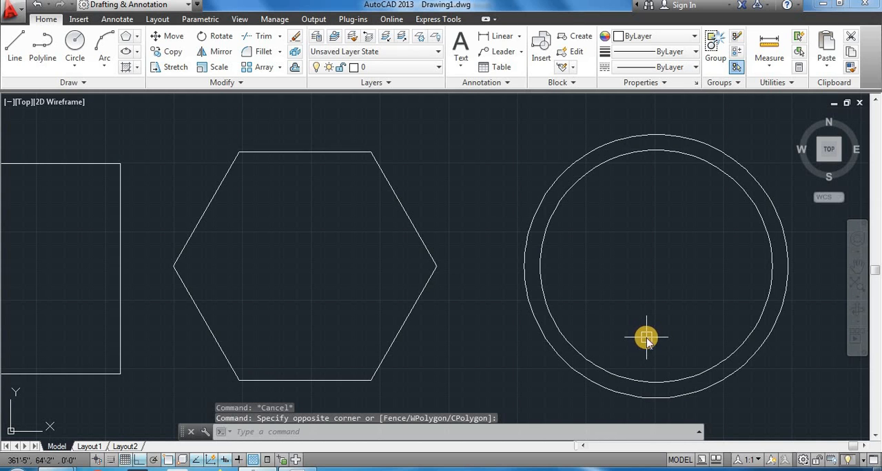
- Zoom to the drawing extents with the Z command's E option and bring the empty area beyond the circles into view
type("z")
key("Return")
type("e")
key("Return")
scroll(646, 338, "down", 4)
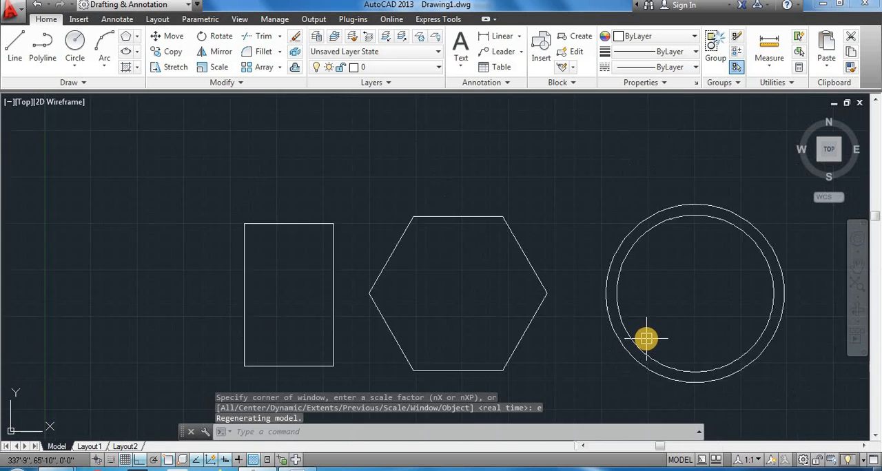
middle_click_drag(658, 326, 300, 279)
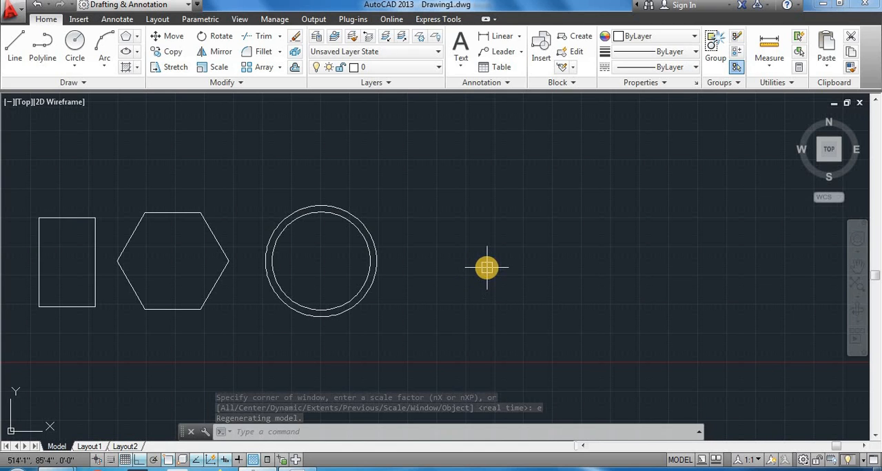
- Start an ellipse with the EL command in the empty area beyond the circles and give it a 40' horizontal first axis
type("e")
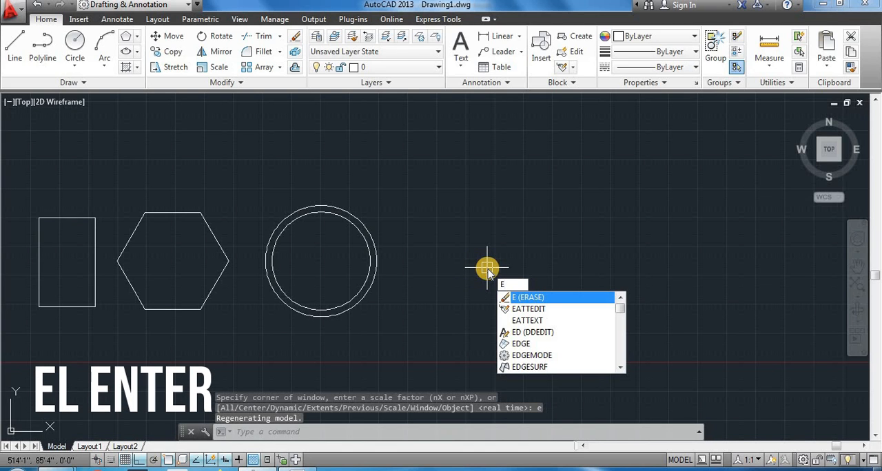
type("l")
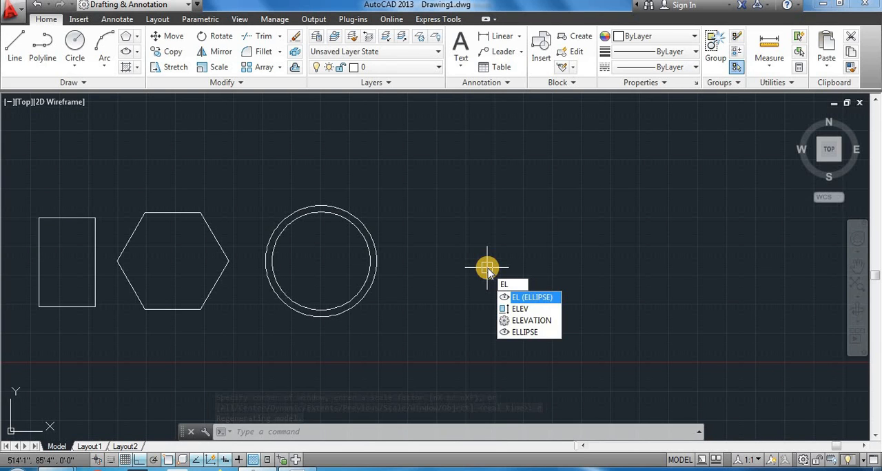
key("Return")
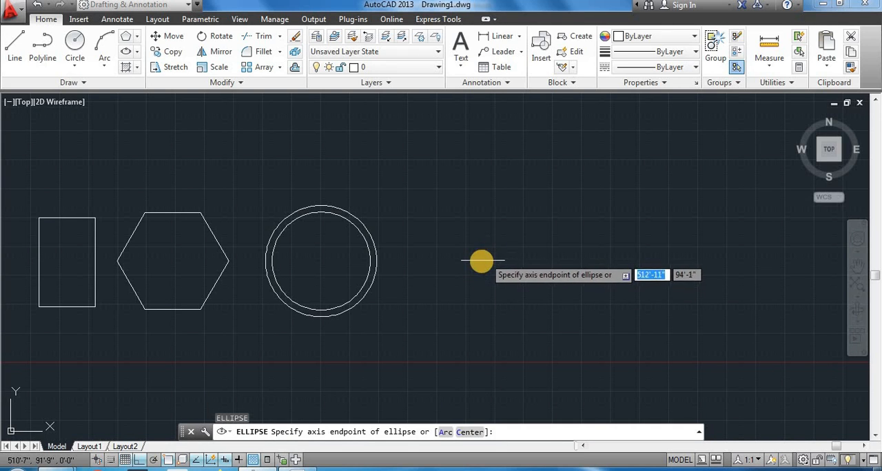
scroll(482, 261, "up", 2)
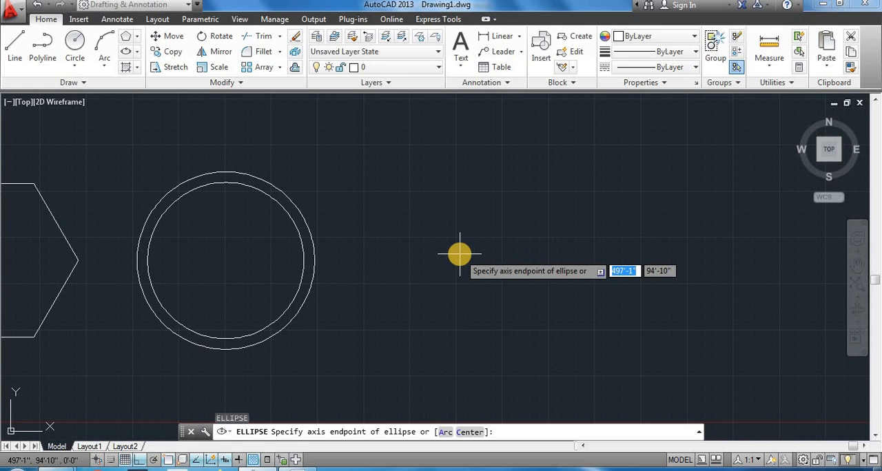
left_click(461, 251)
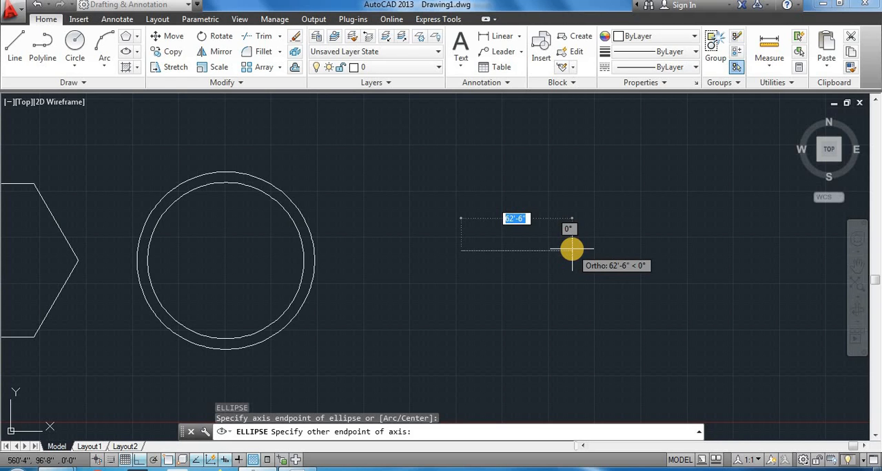
type("5")
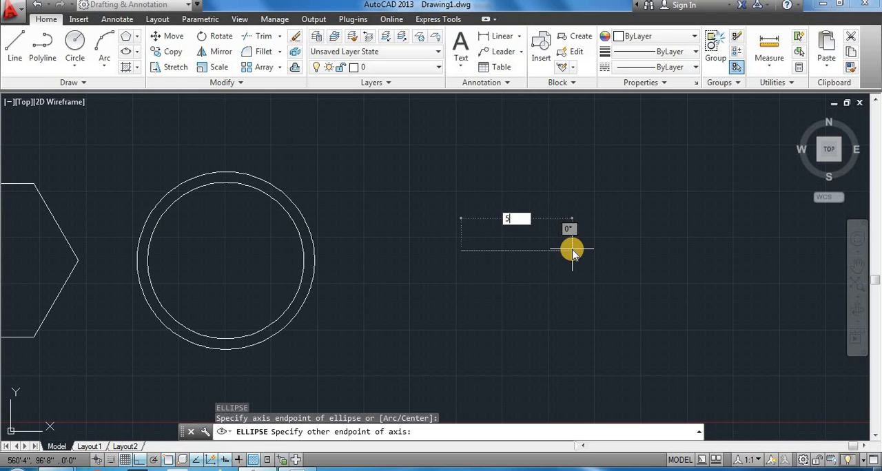
type("0")
key("BackSpace")
key("BackSpace")
type("40'")
key("Return")
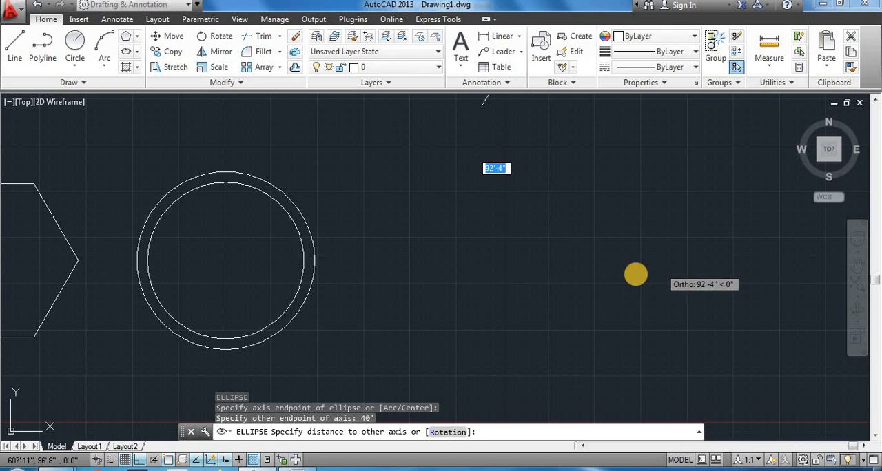
- Turn Ortho off and complete the ellipse with a distance of 50' to the other axis
key("F8")
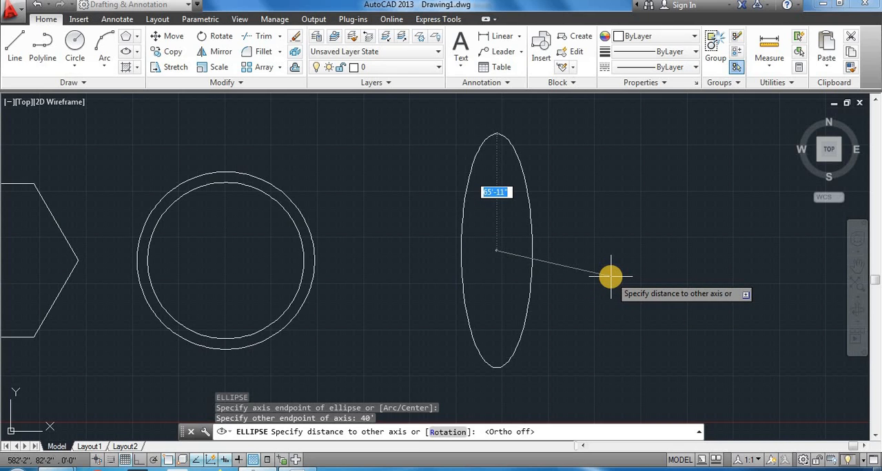
type("50'")
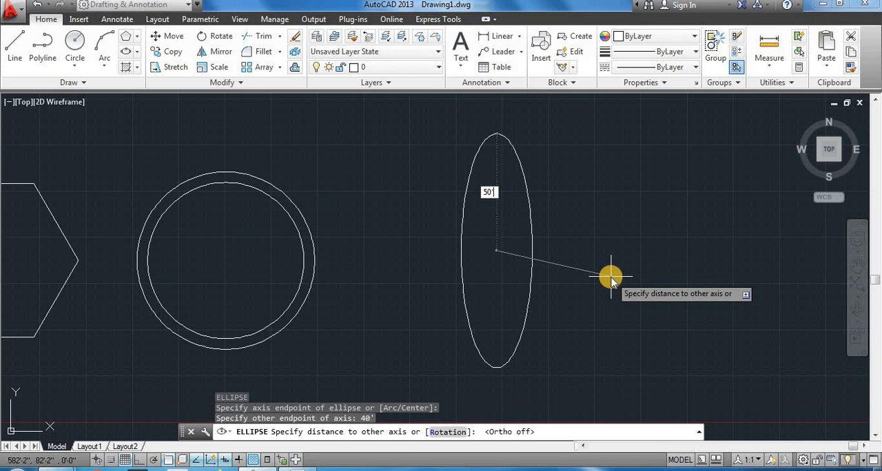
key("Return")
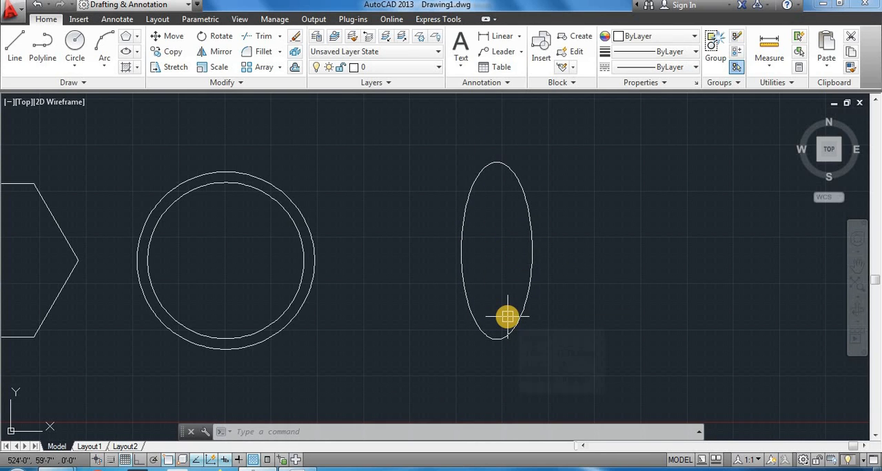
- Start an elliptical arc beyond the ellipse with the EL command's A option and give it a 40' horizontal first axis
scroll(507, 317, "down", 2)
middle_click_drag(508, 315, 476, 289)
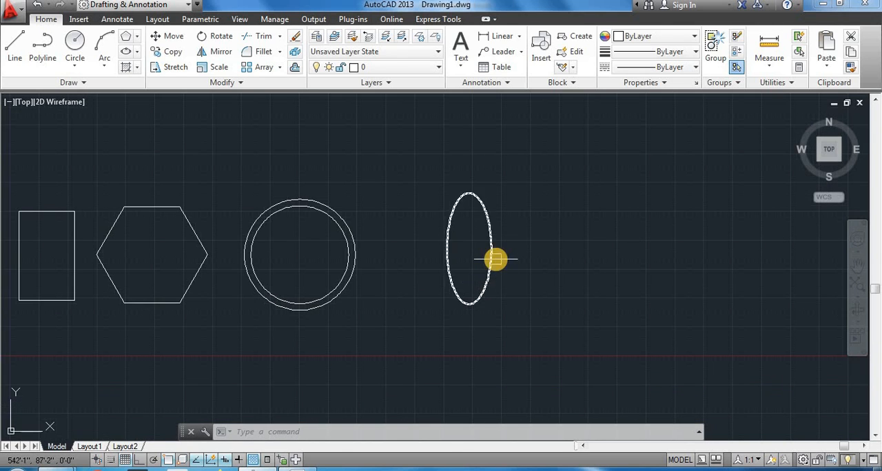
middle_click_drag(521, 254, 488, 256)
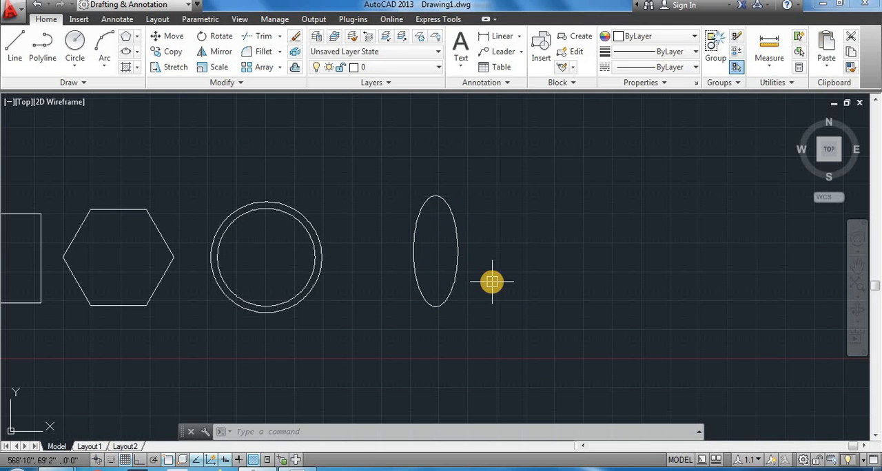
scroll(491, 282, "up", 3)
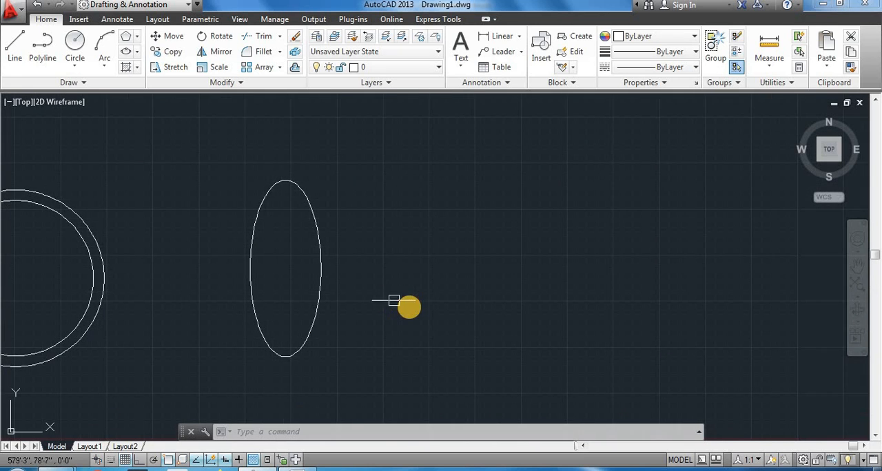
type("el")
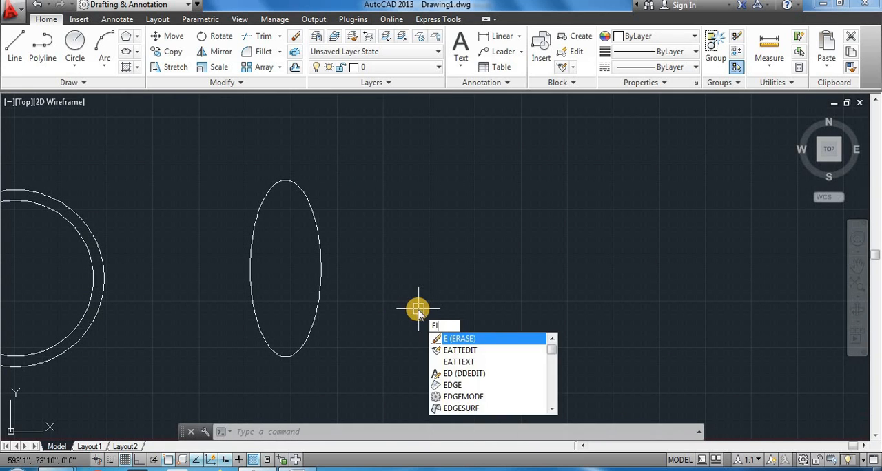
key("Return")
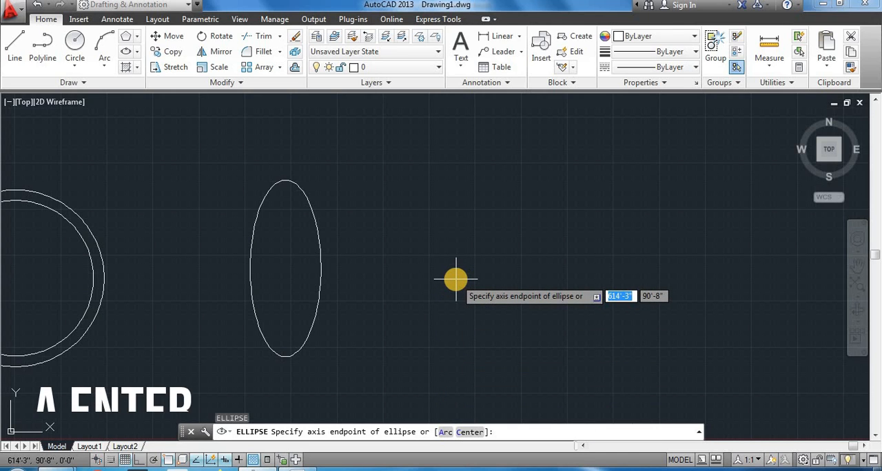
type("a")
key("Return")
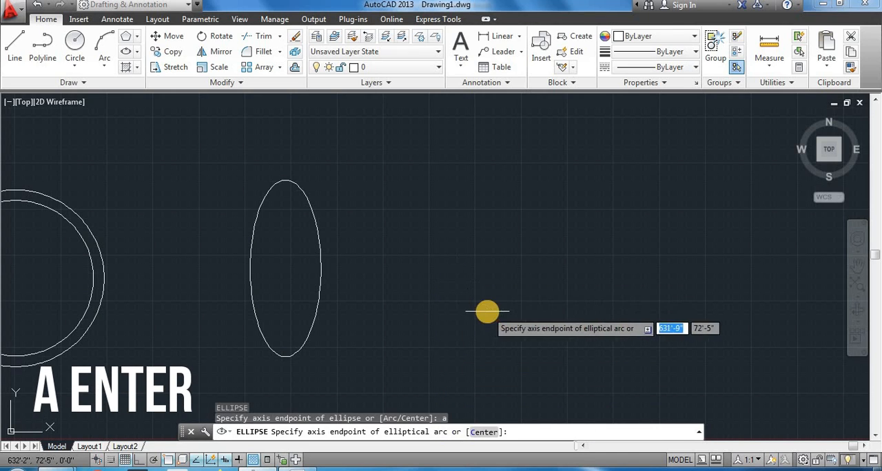
left_click(484, 259)
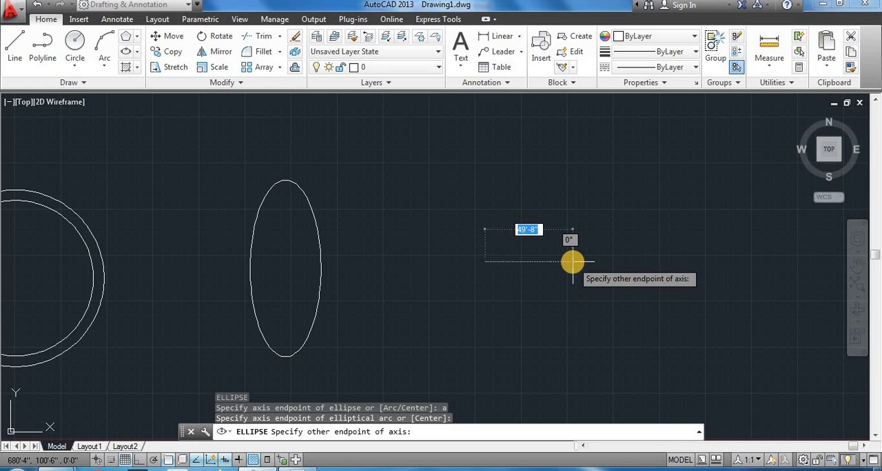
type("40")
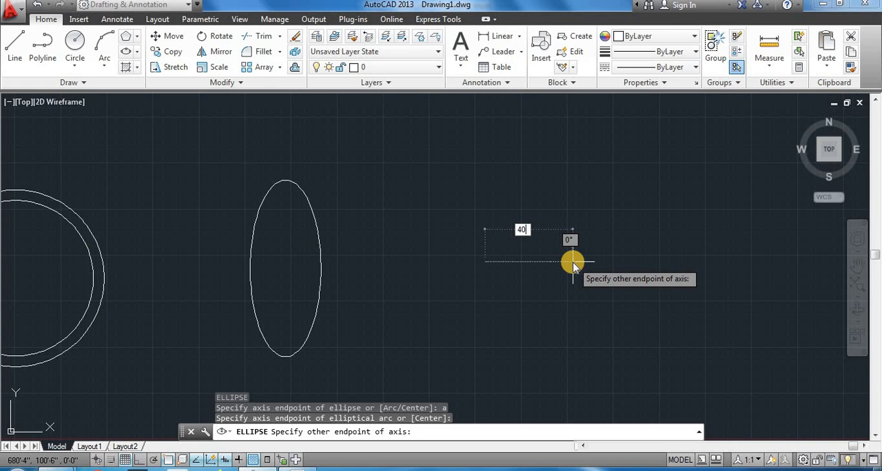
key("Return")
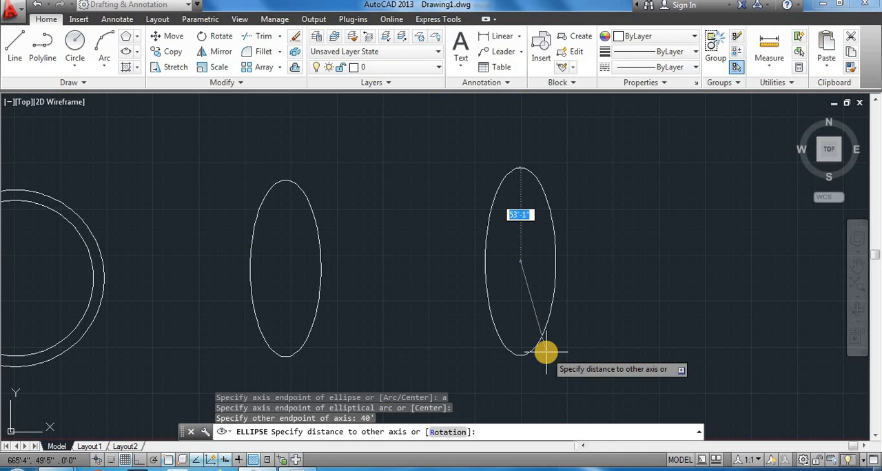
- Set the elliptical arc's other axis distance to 50' and pick its start and end angles freehand, leaving the gap on the right side
type("50'")
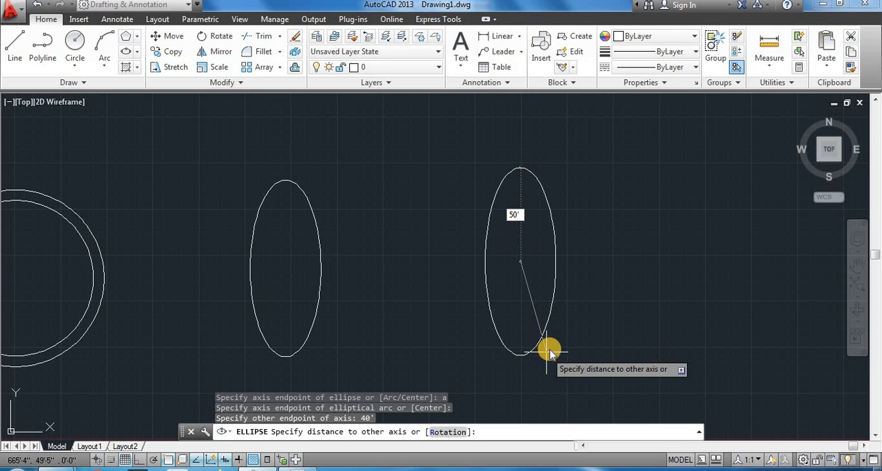
key("Return")
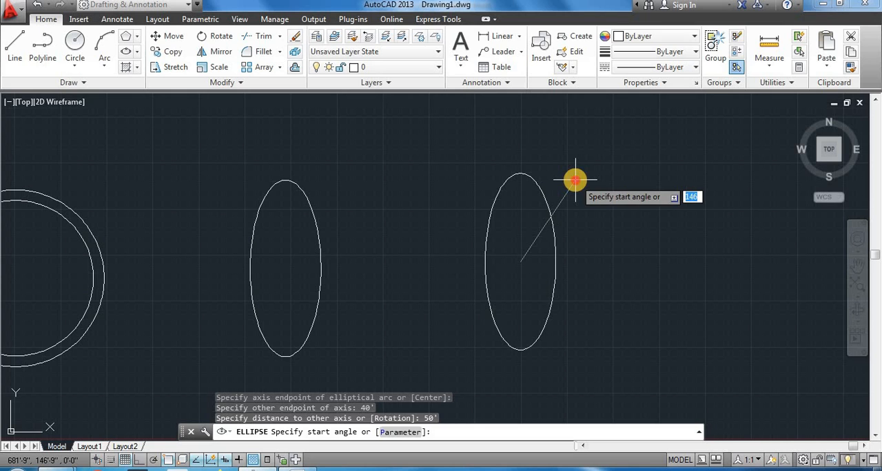
left_click(576, 180)
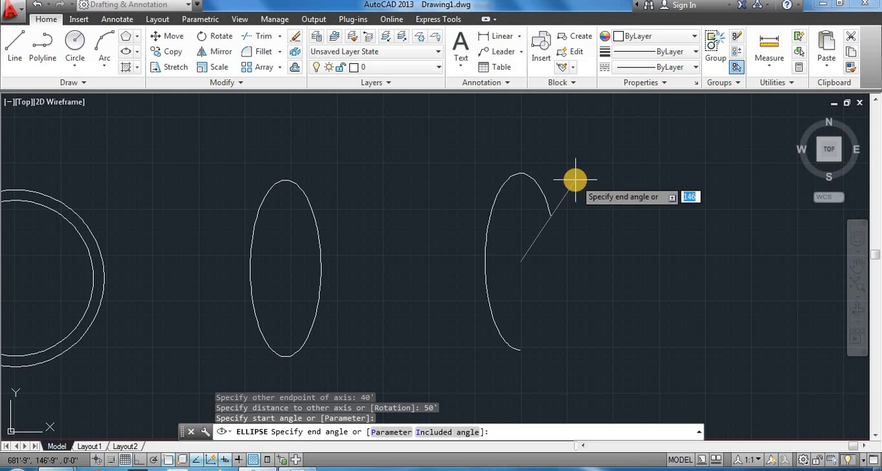
left_click(569, 365)
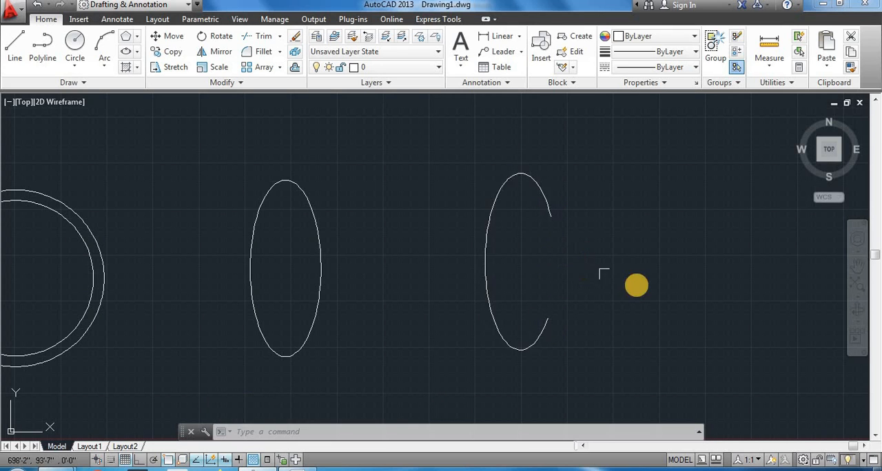
- Start a second elliptical arc beyond the first with the EL command's A option and a 40' horizontal first axis
middle_click_drag(636, 285, 484, 279)
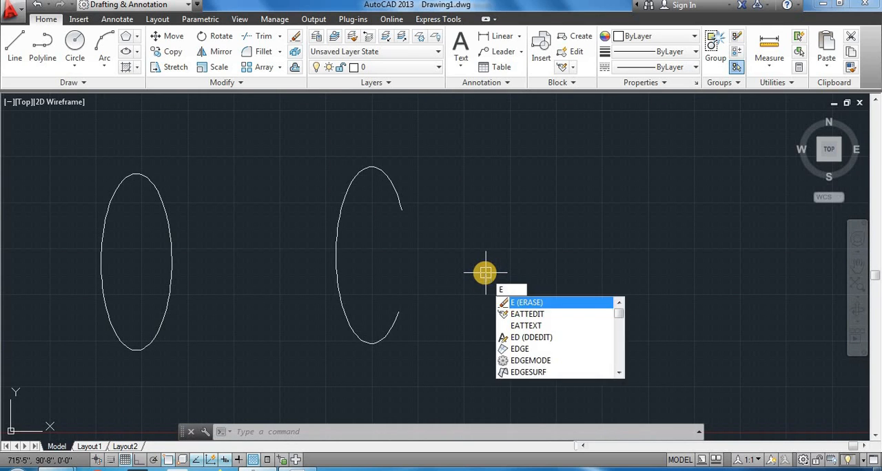
type("l")
key("Return")
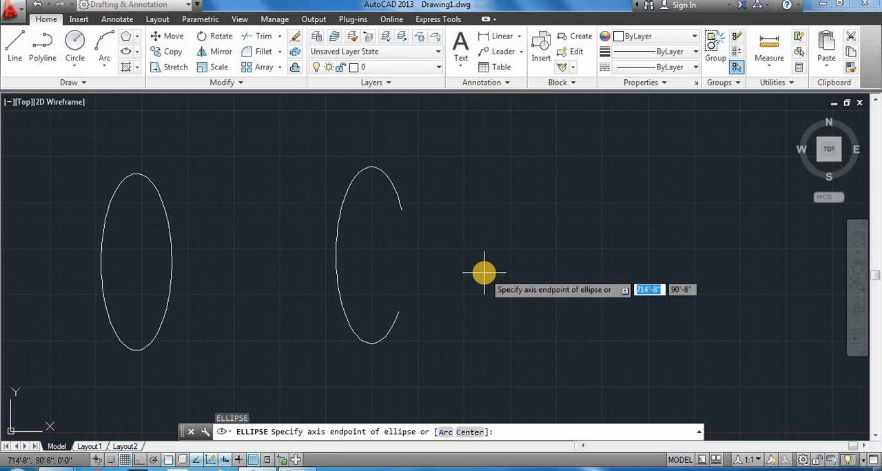
type("a")
key("Return")
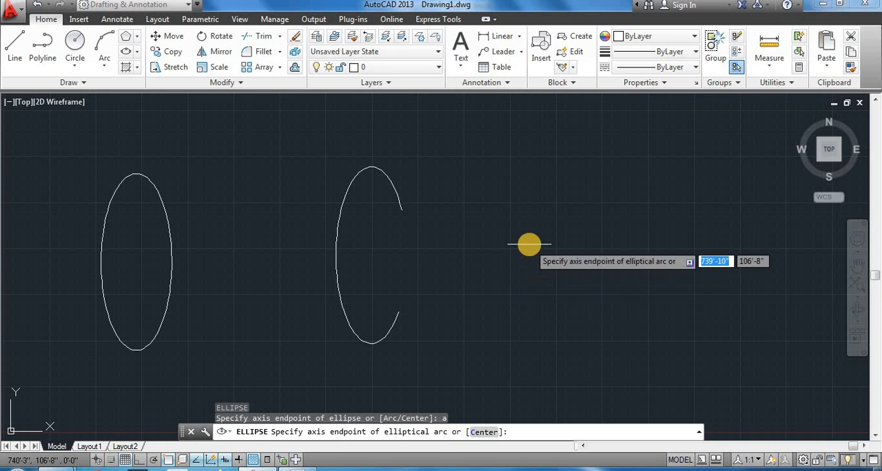
left_click(527, 256)
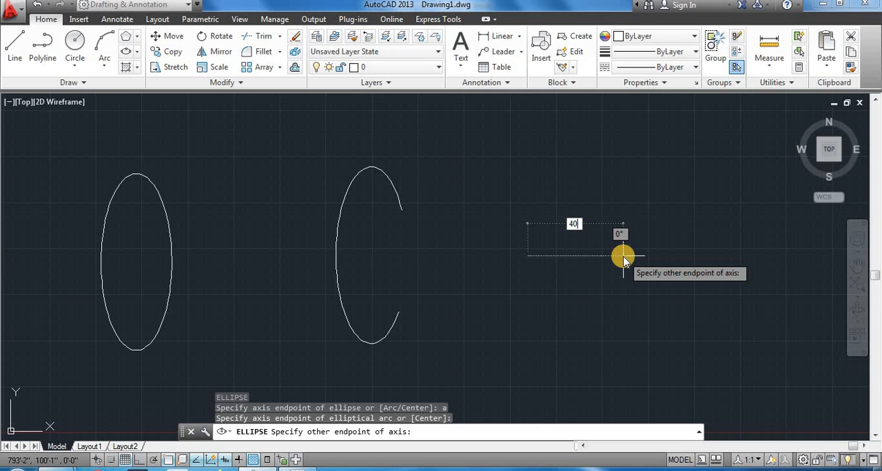
key("Return")
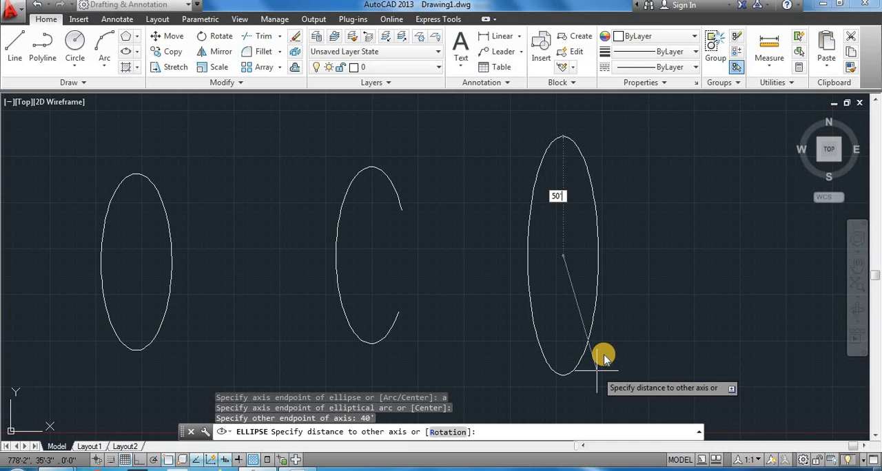
- Complete the second elliptical arc with a 50' distance to the other axis, start angle 150 and end angle 60
key("Return")
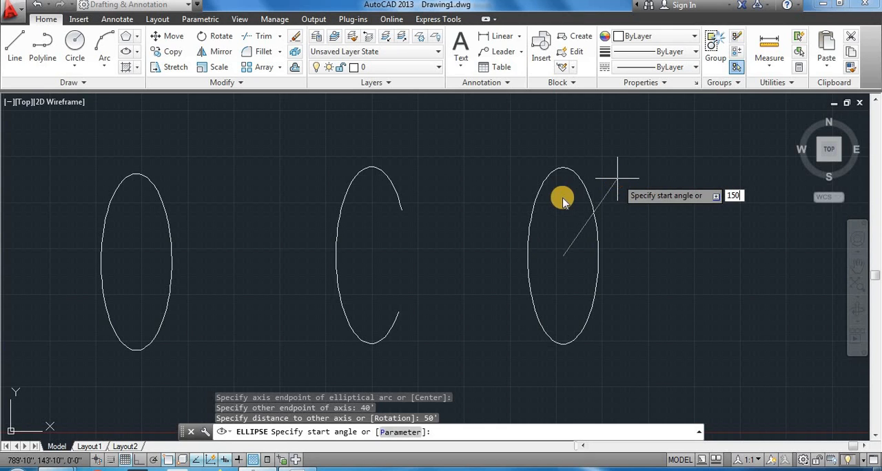
key("Return")
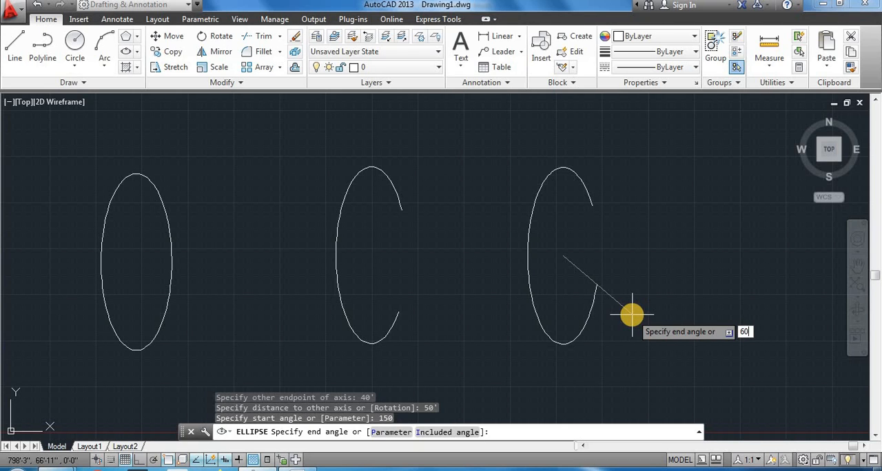
key("Return")
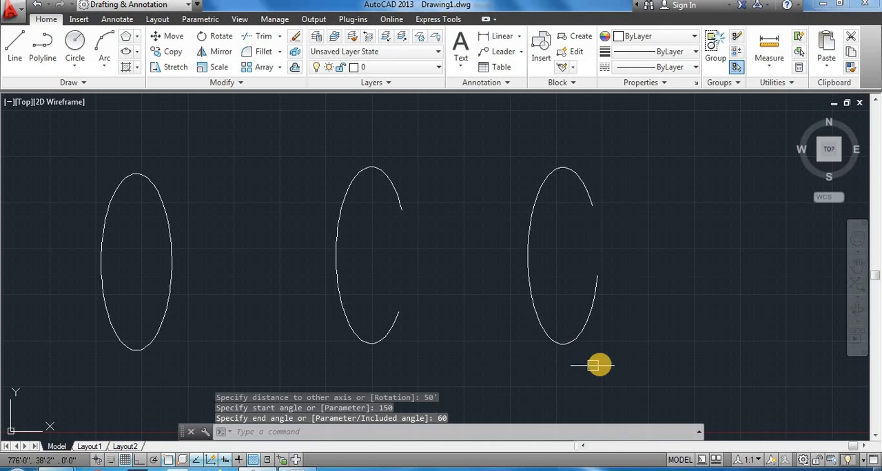
- Switch to the lesson list in Word and highlight the Hatch, Gradient and Boundary topics in turn
left_click(299, 468)
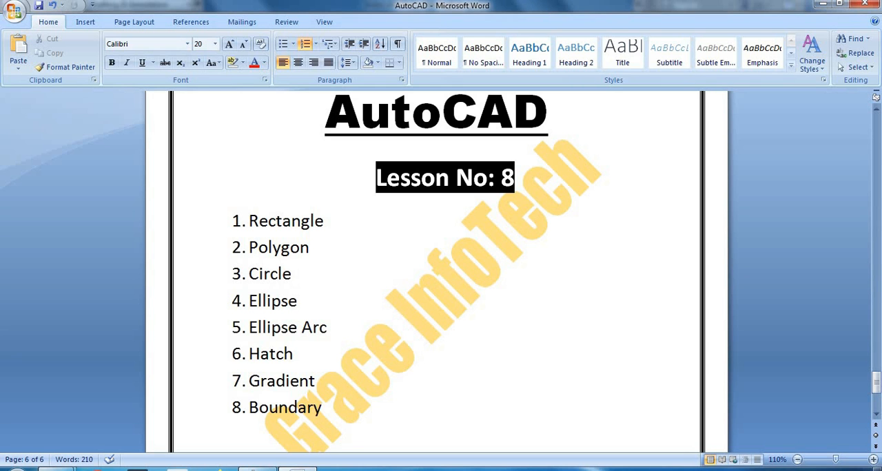
mouse_move(299, 467)
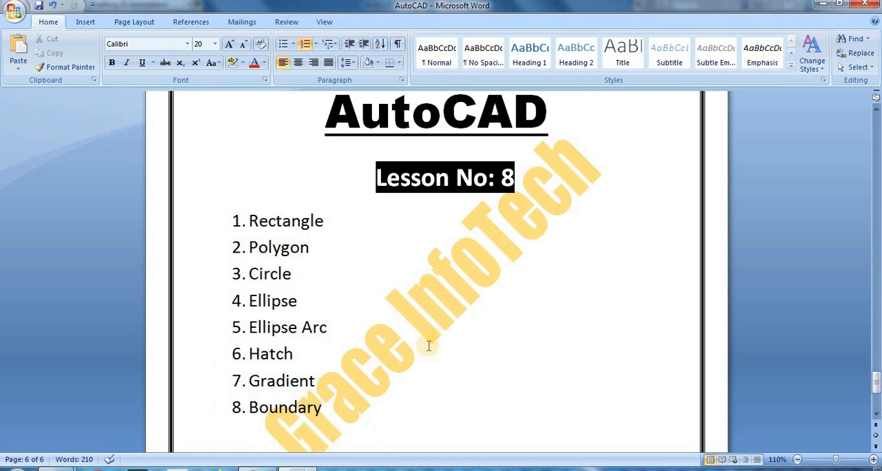
left_click_drag(308, 355, 212, 363)
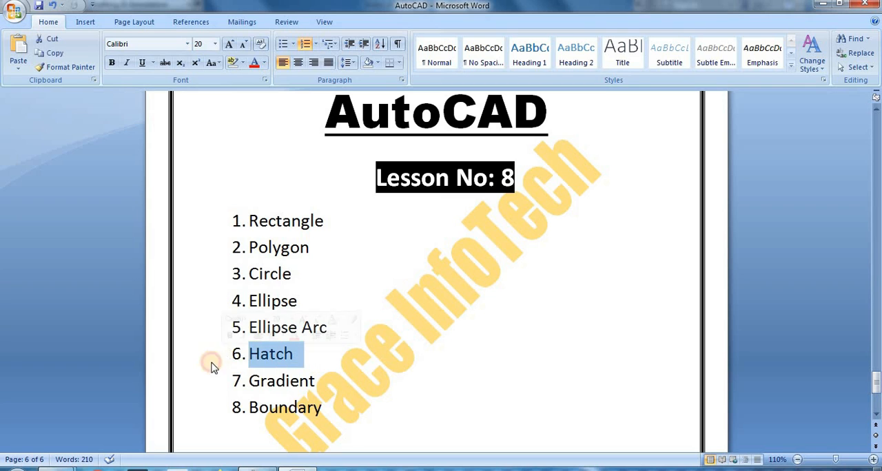
left_click_drag(334, 385, 237, 383)
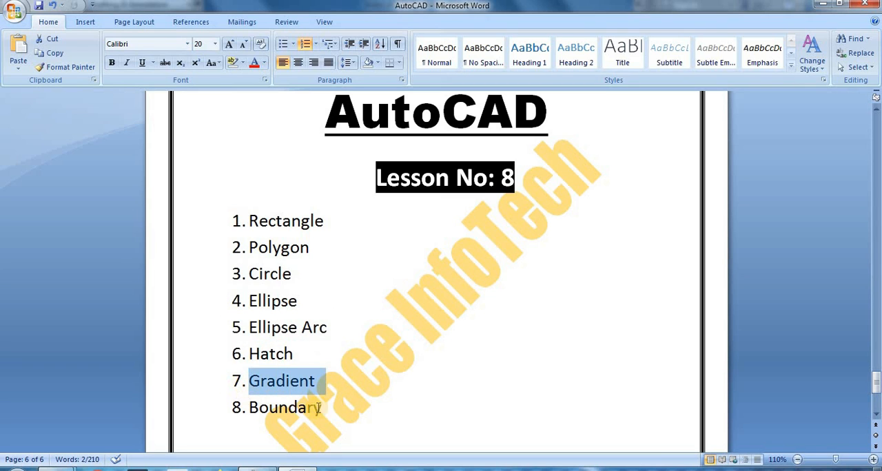
left_click_drag(335, 412, 217, 405)
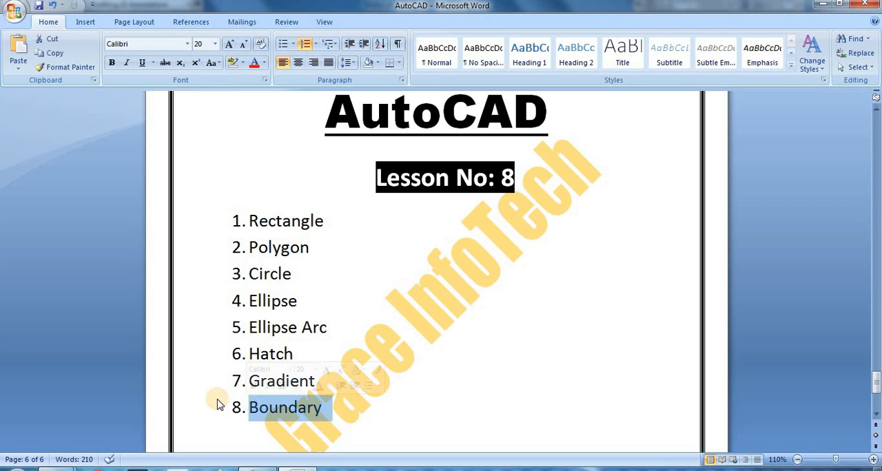
left_click(367, 408)
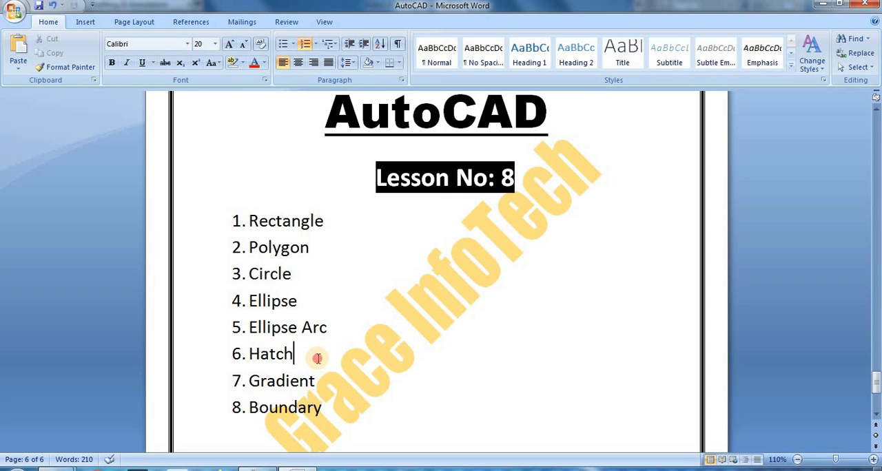